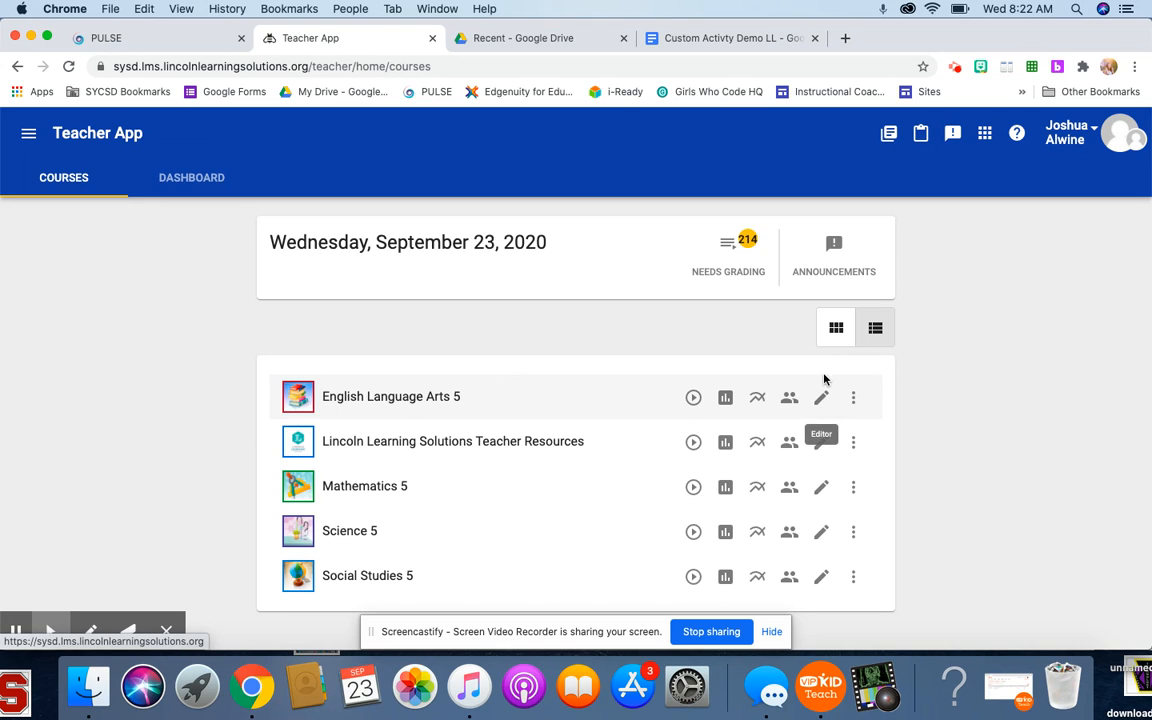
- Show the courses as a grid of cards and open English Language Arts 5 in the course editor
click(836, 327)
scroll(417, 445, down, 5)
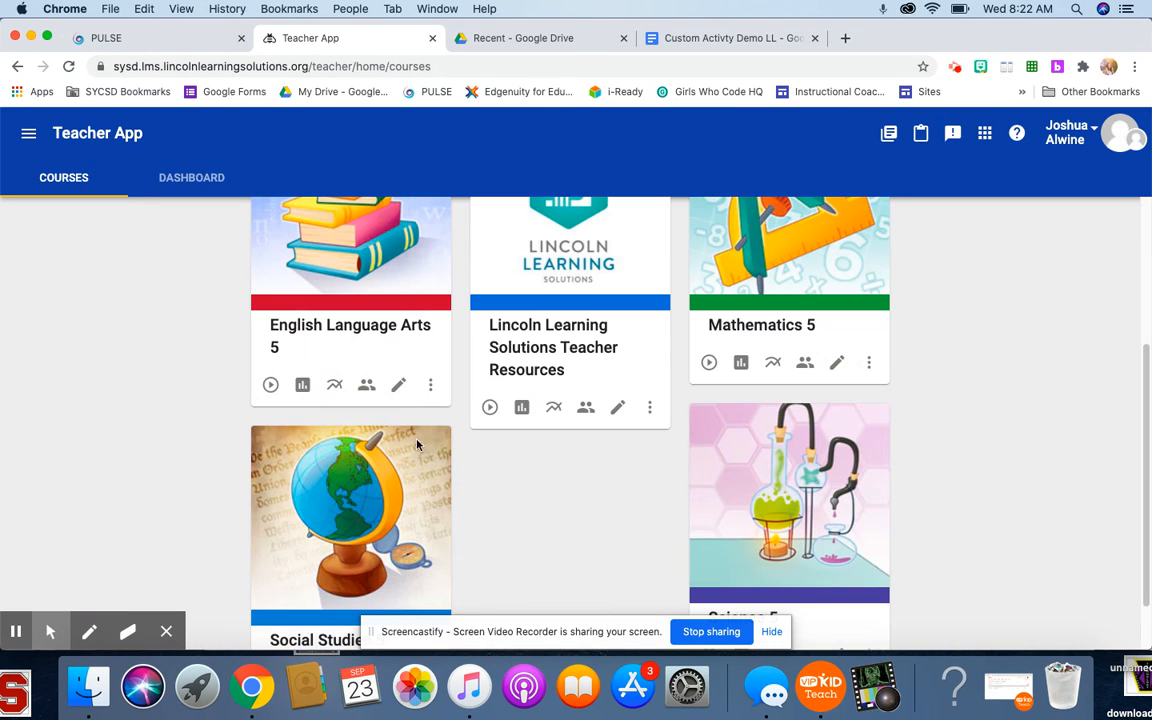
click(399, 386)
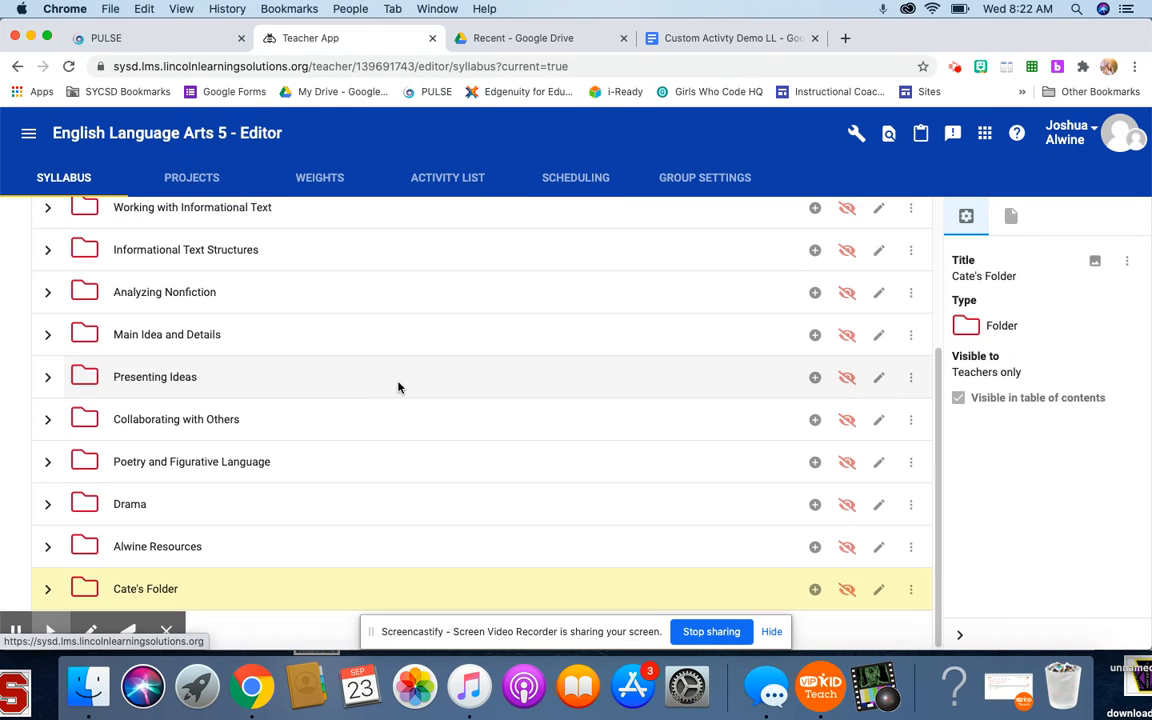
- Expand the last folder in the English Language Arts 5 syllabus
scroll(399, 405, up, 3)
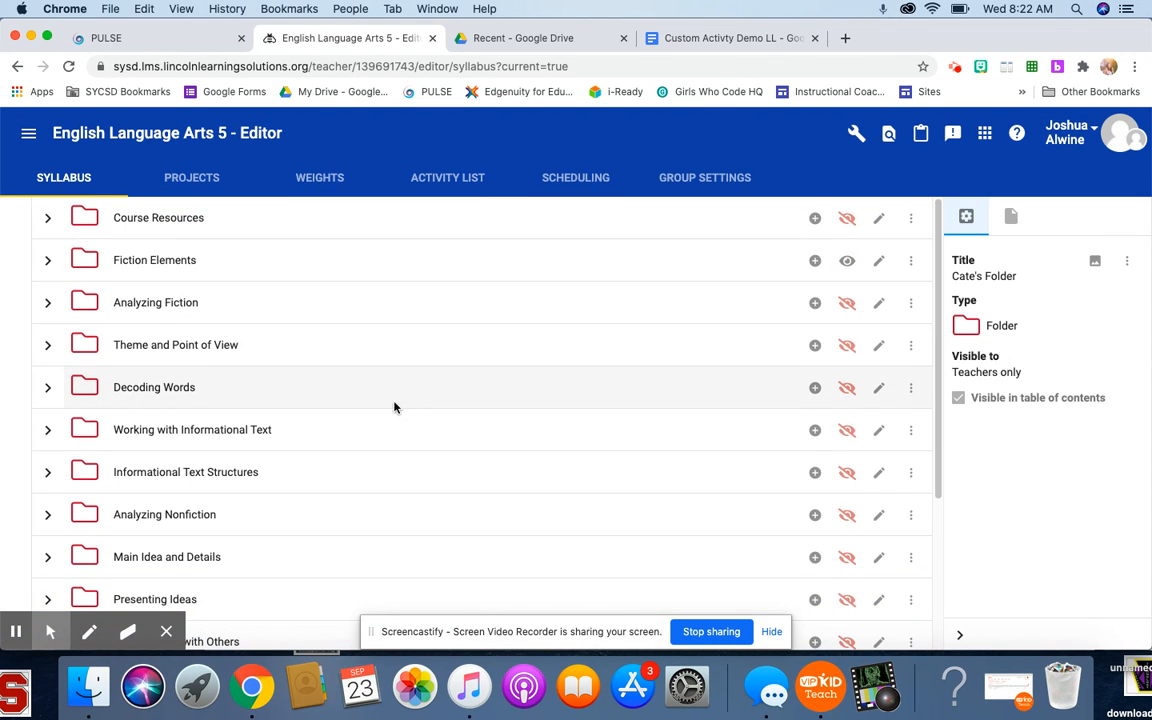
scroll(395, 404, down, 4)
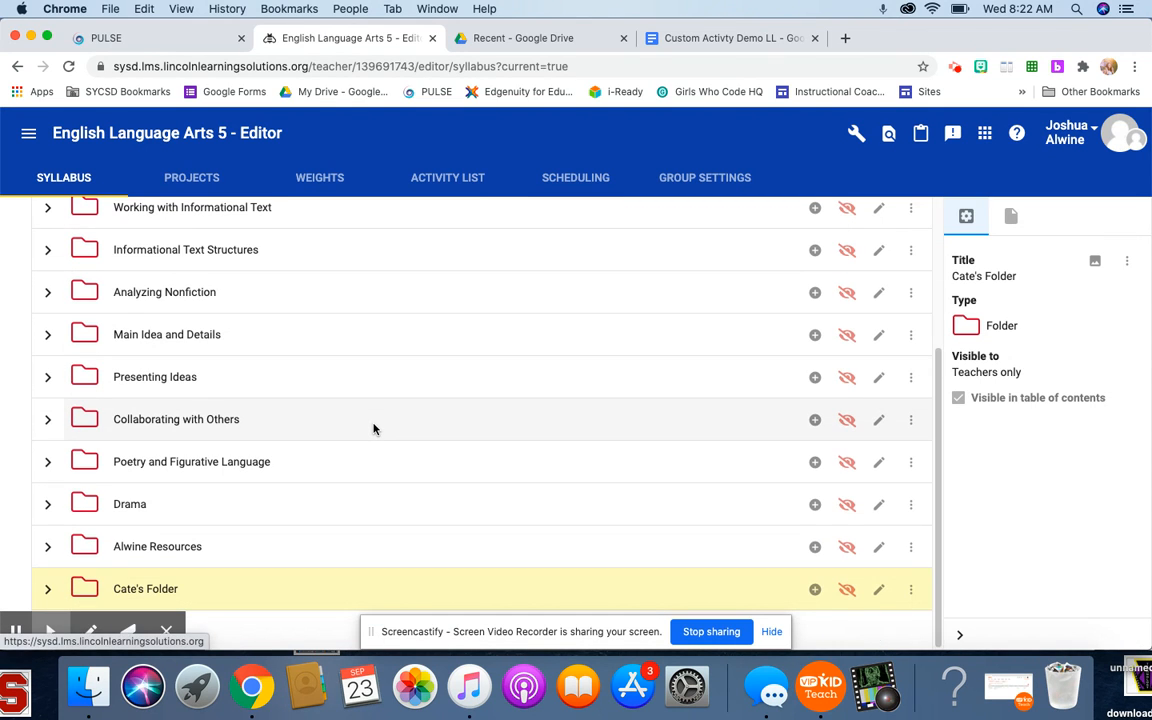
click(47, 590)
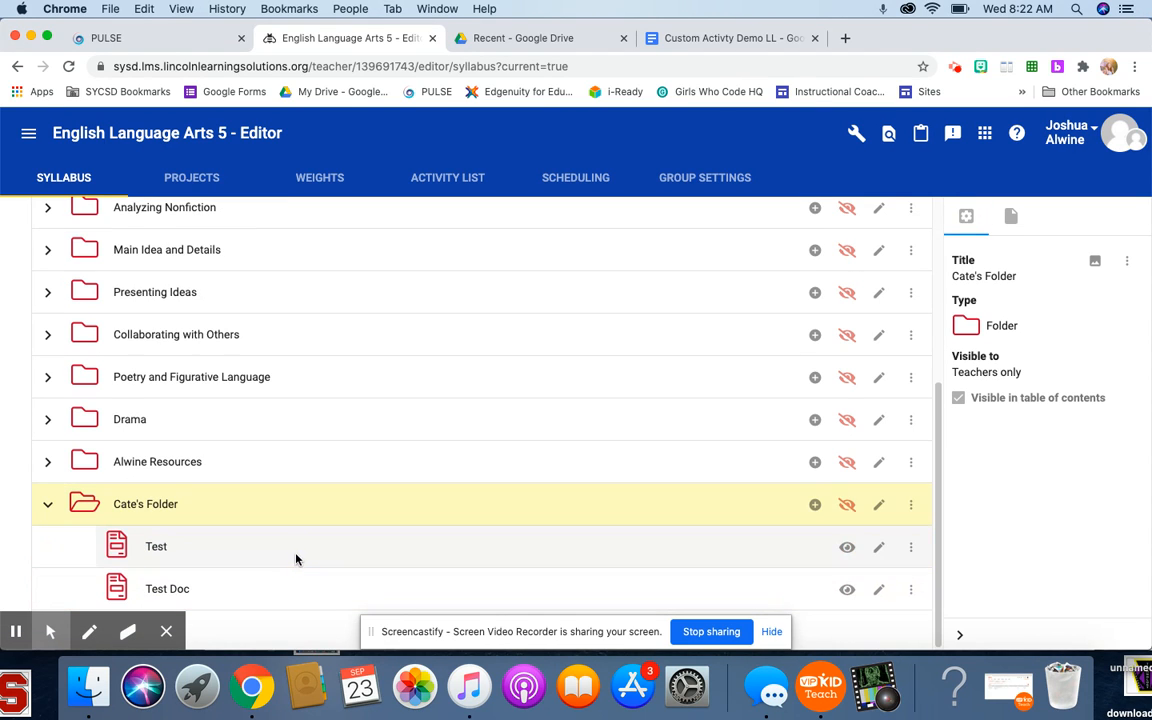
- Add a new custom activity to the English Language Arts 5 course
click(166, 631)
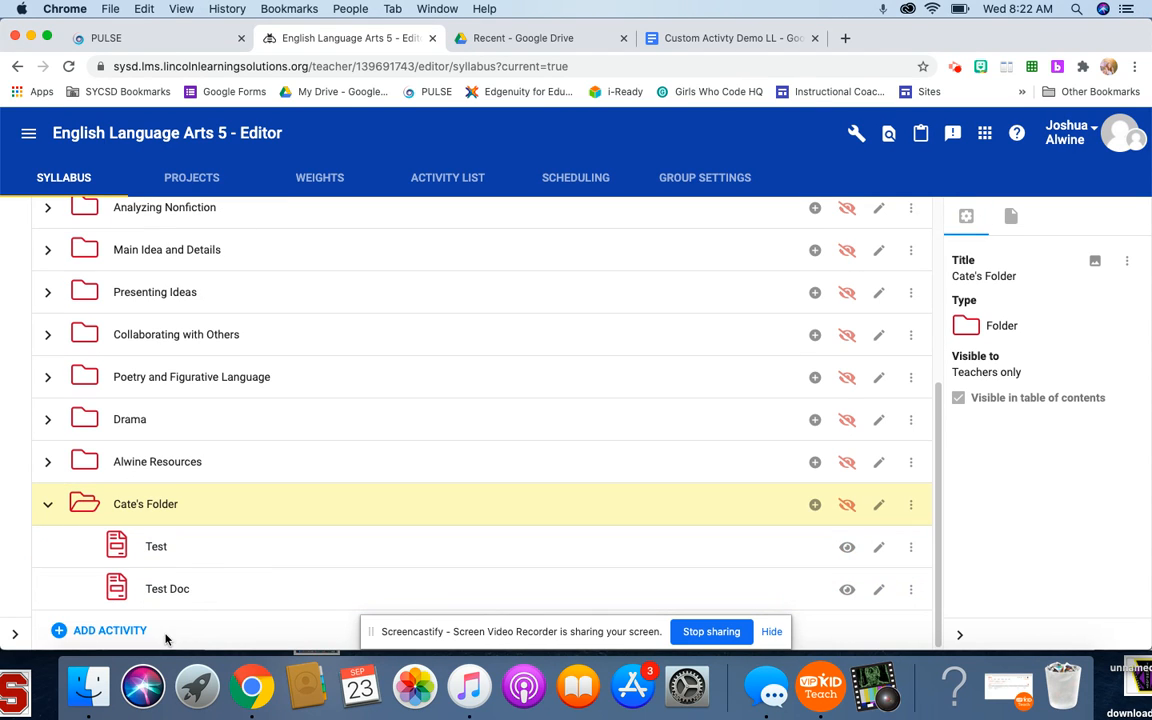
click(85, 631)
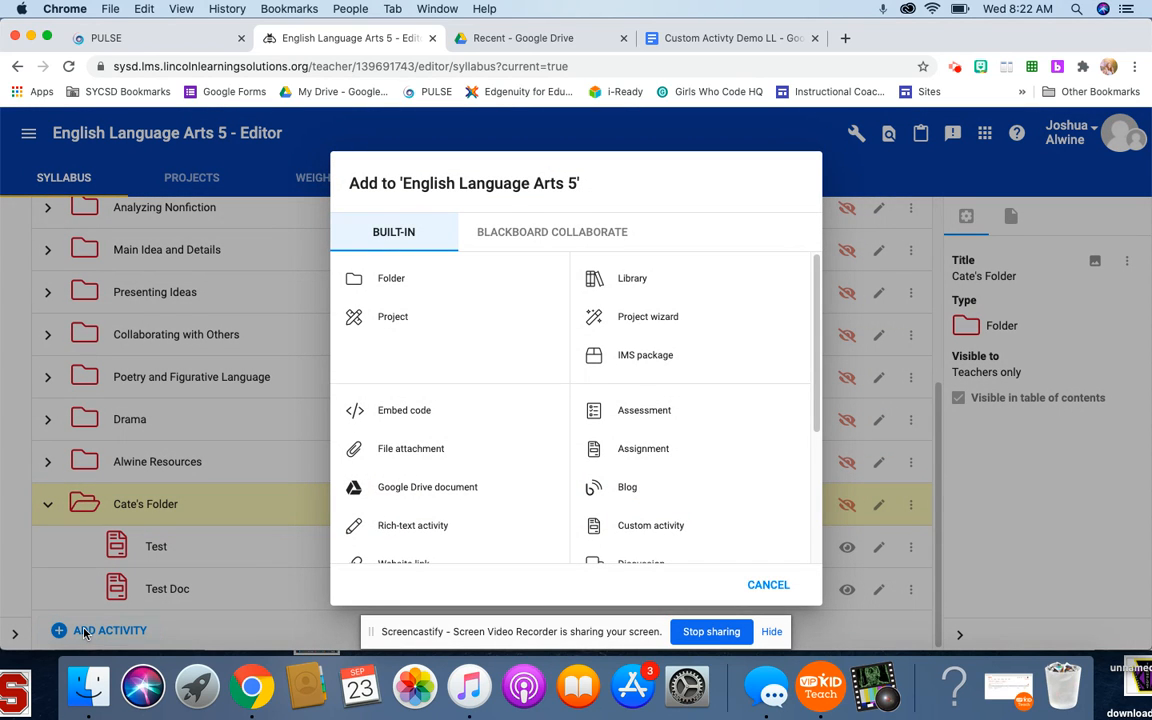
scroll(591, 420, down, 3)
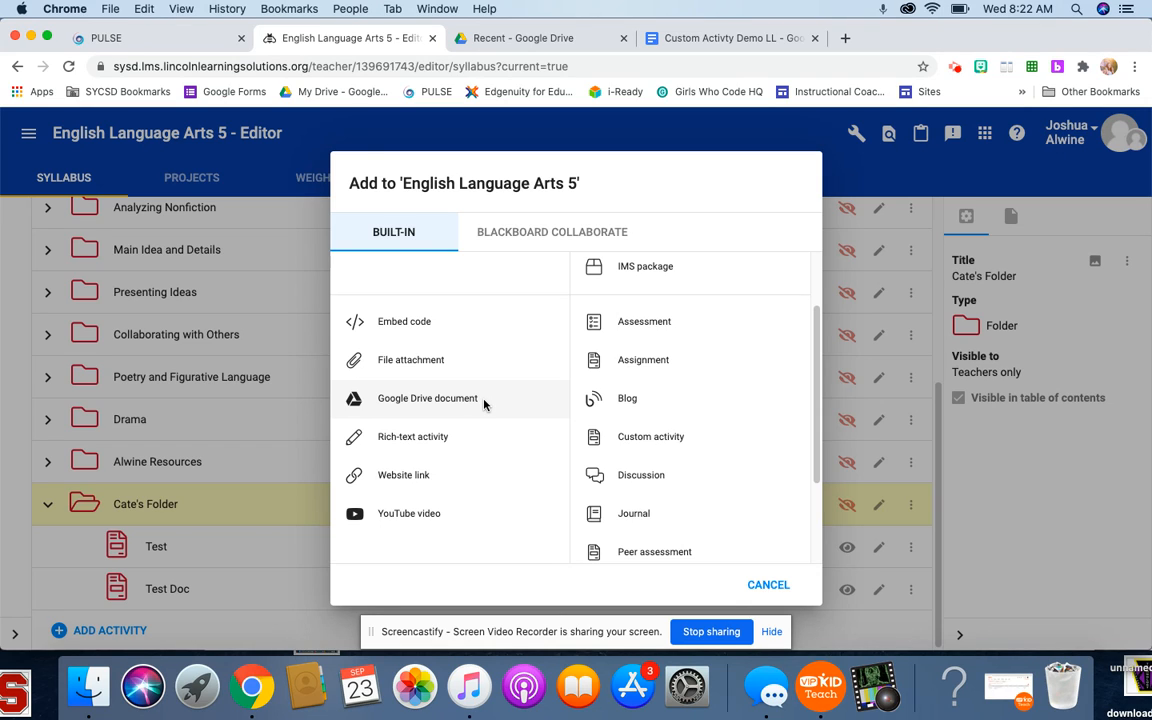
scroll(498, 450, down, 3)
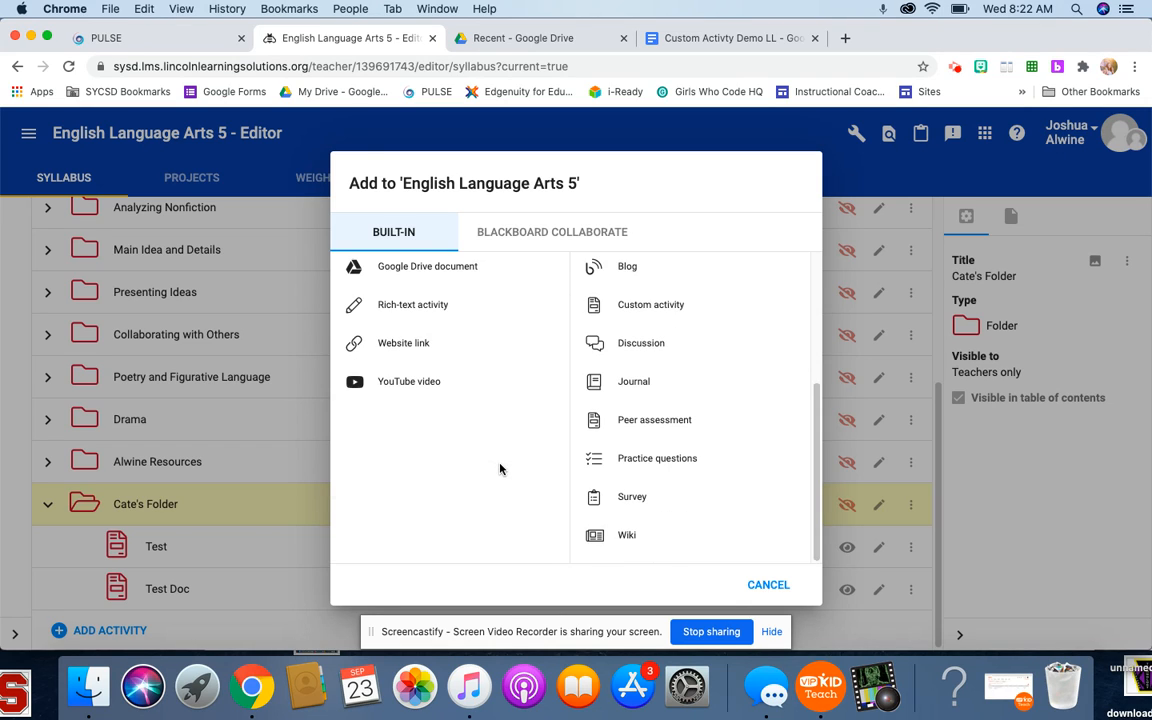
scroll(425, 395, up, 5)
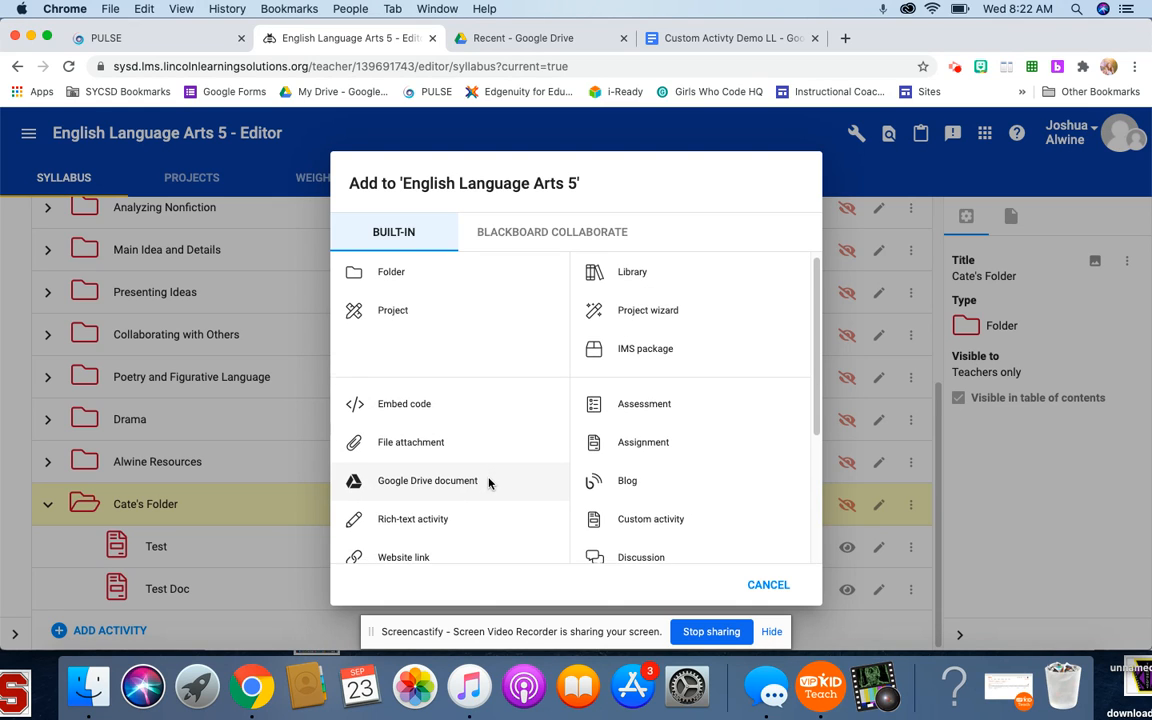
scroll(488, 481, down, 1)
scroll(497, 490, down, 1)
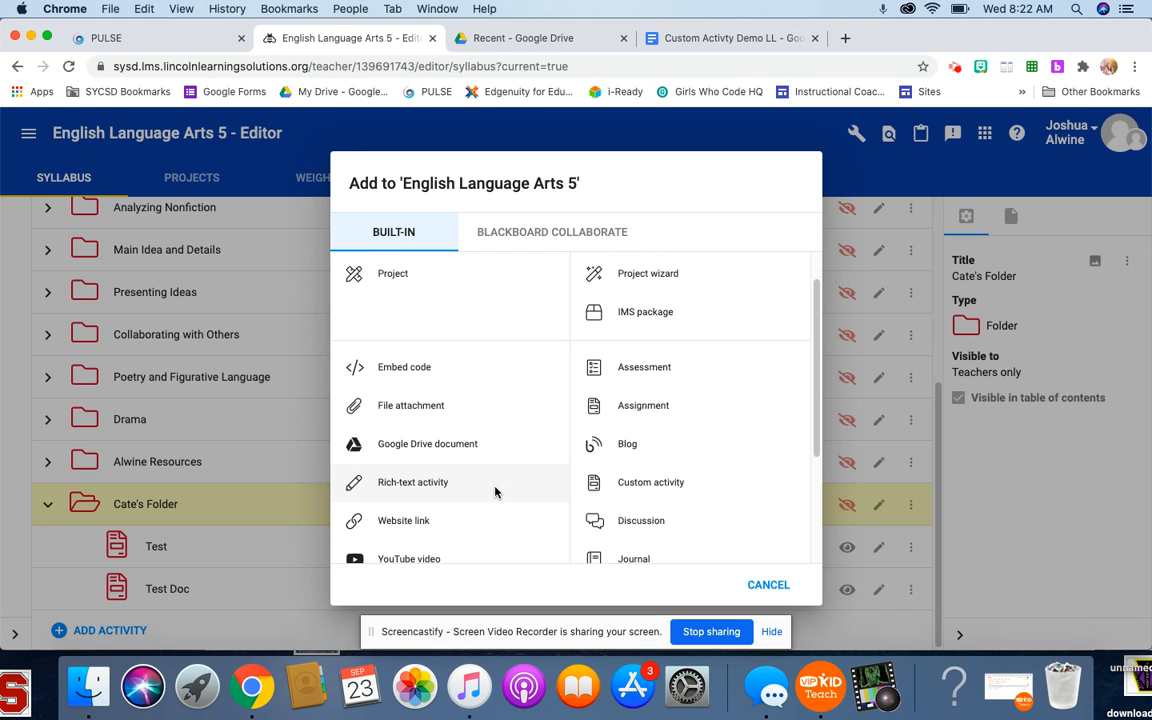
click(631, 484)
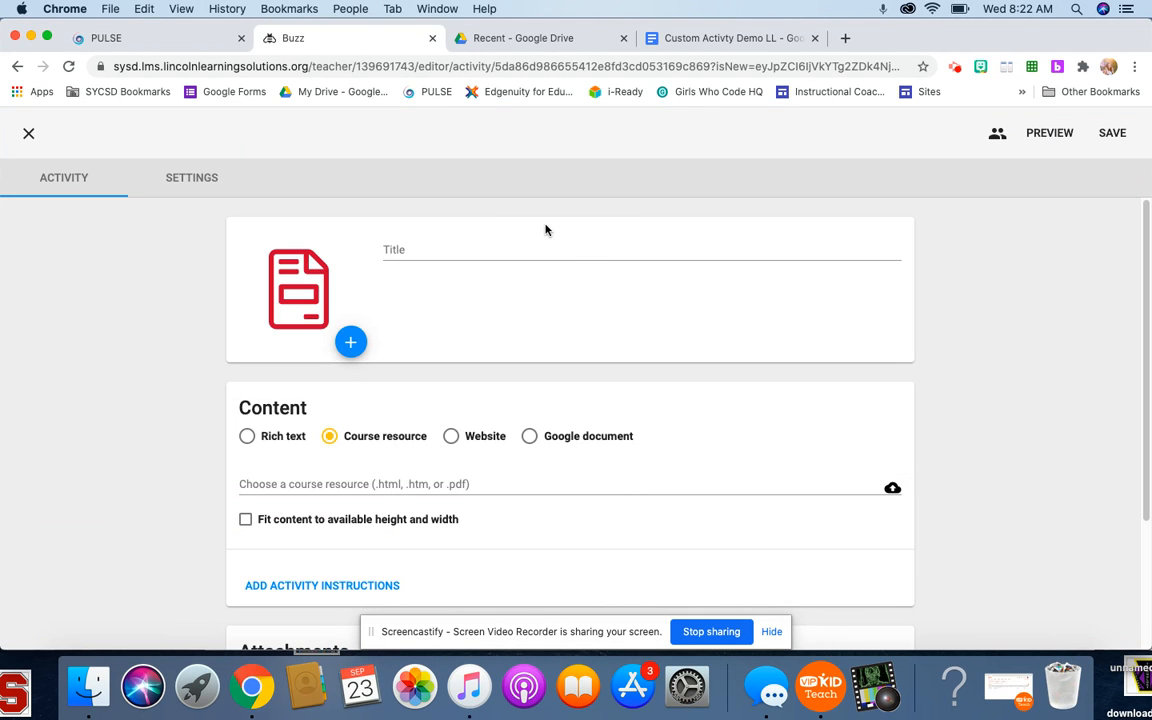
- Title the activity "Screencast Demo" and set its content type to Website
click(536, 245)
text(Screencast)
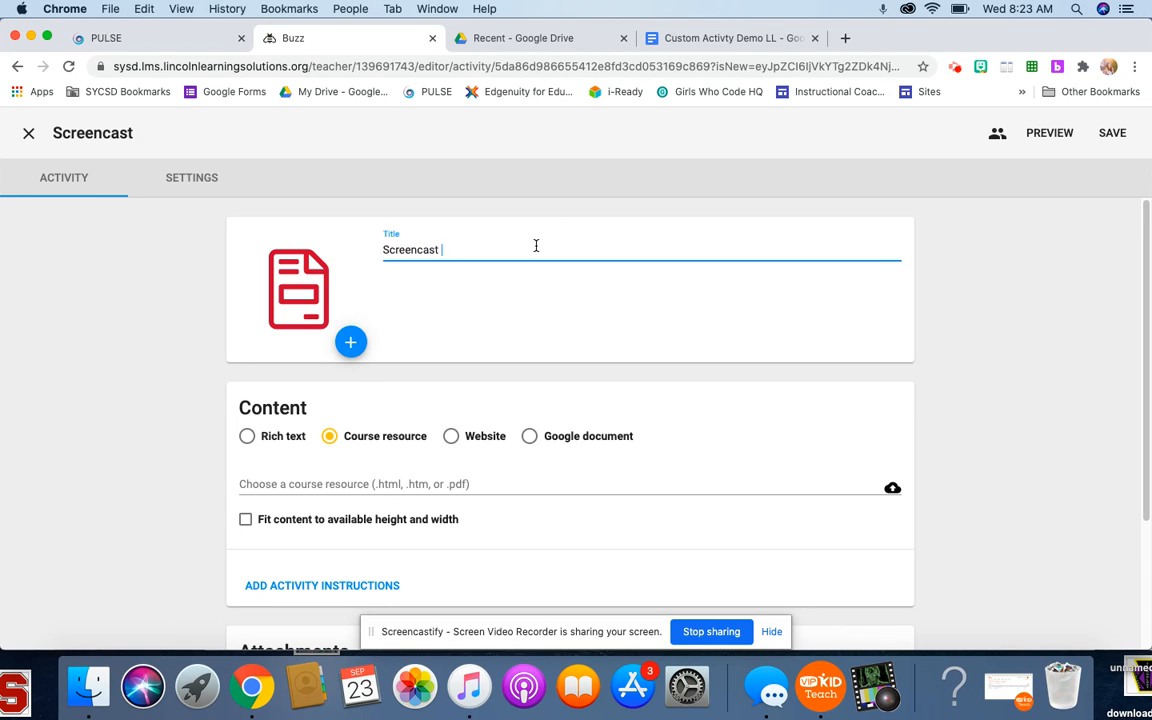
text( Demo)
click(465, 440)
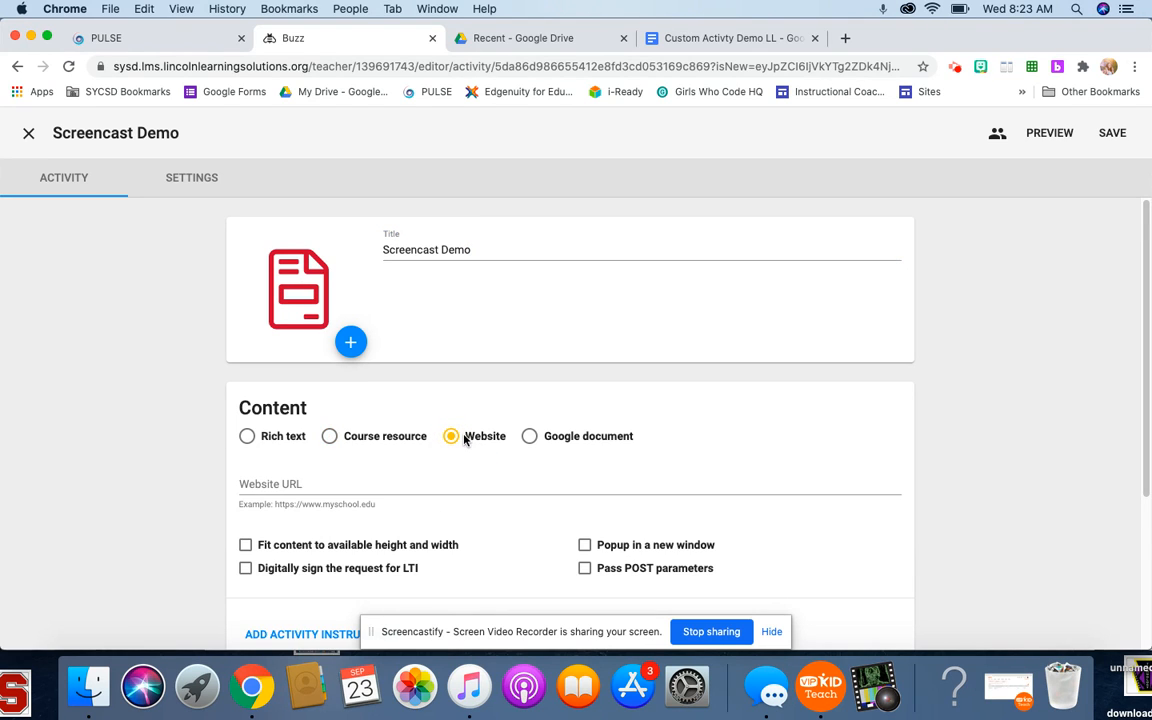
scroll(450, 443, down, 1)
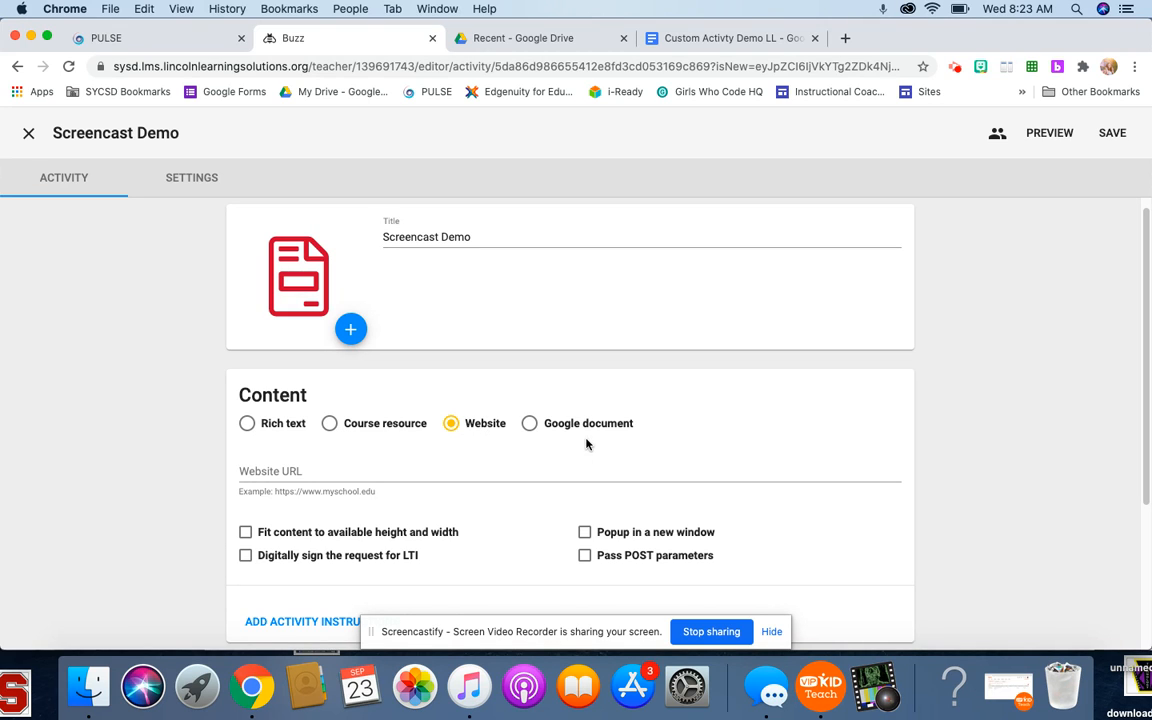
- Switch to the Google Docs document "Custom Activty Demo LL" and write the first list item "Change the sharing settings."
click(746, 37)
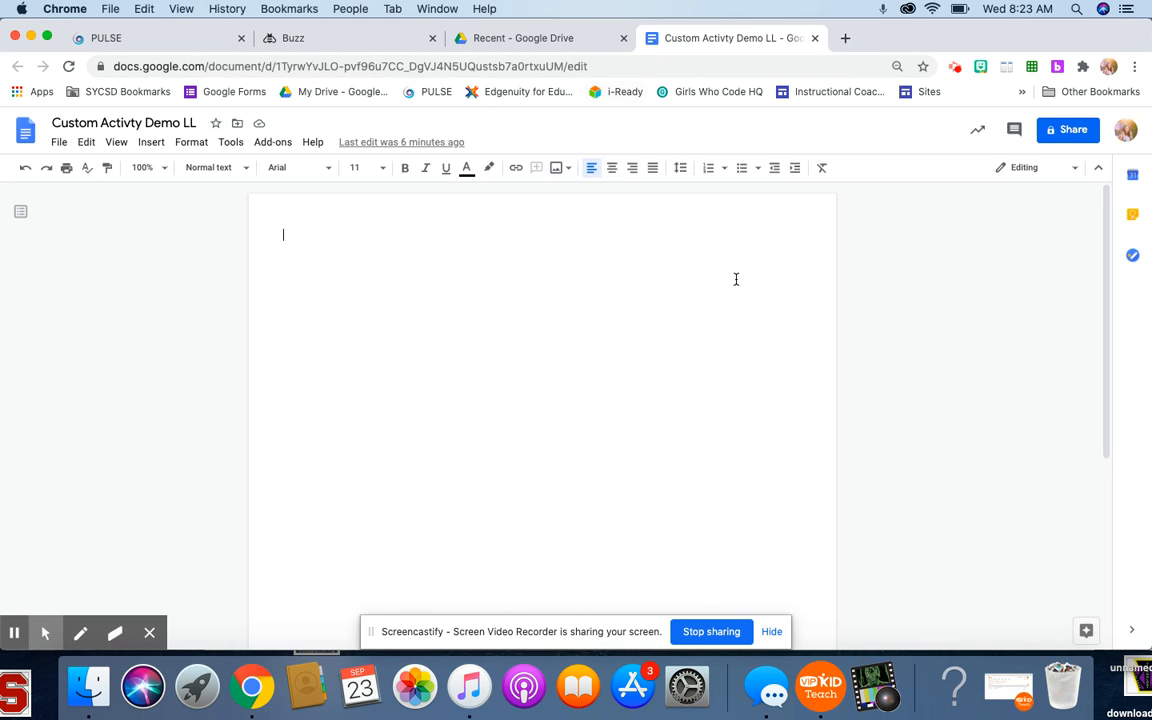
text(1.))
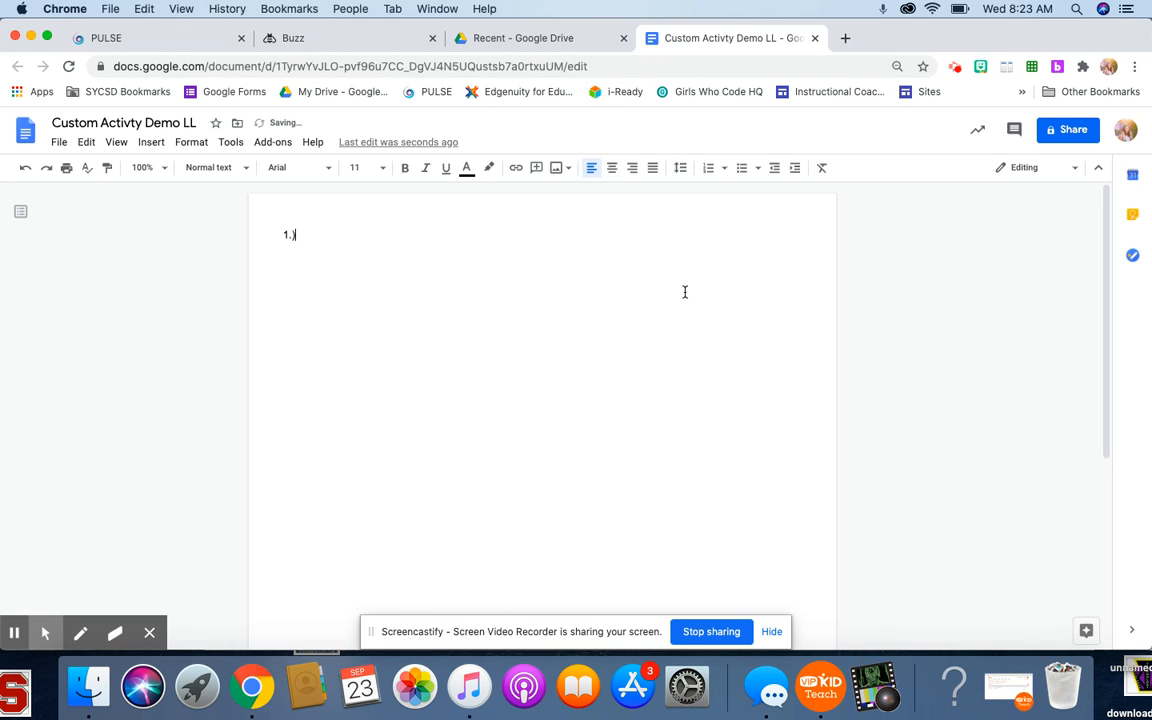
text( Change the sharing settings.)
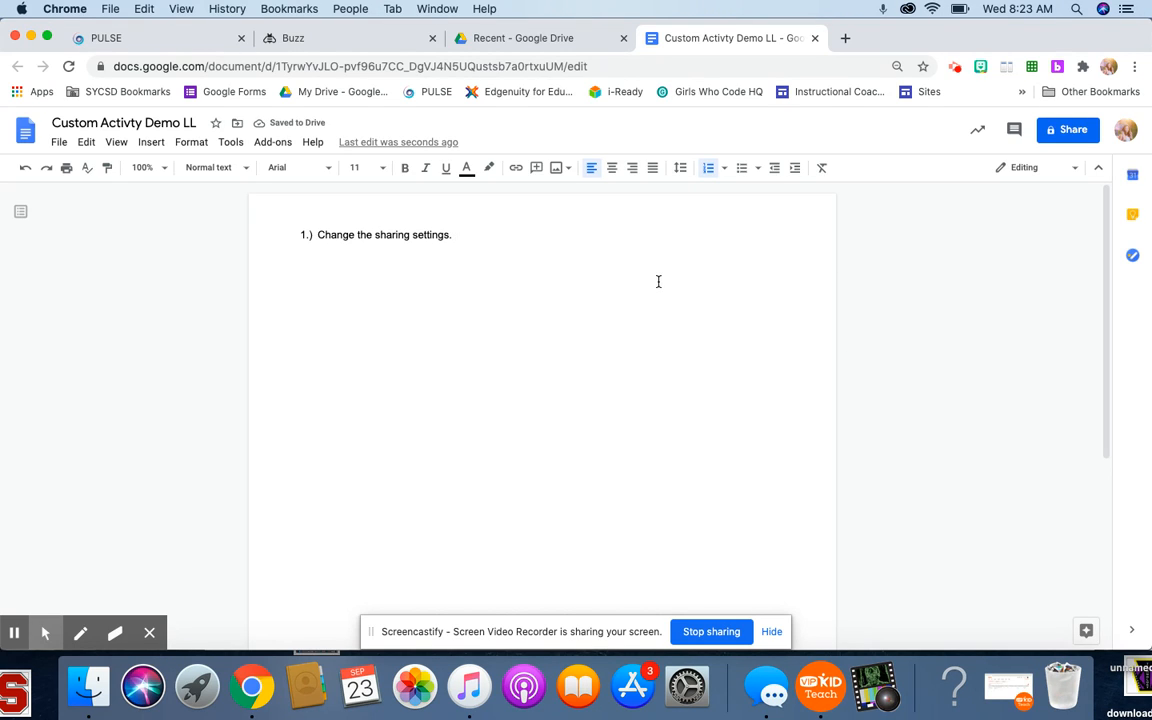
click(1052, 136)
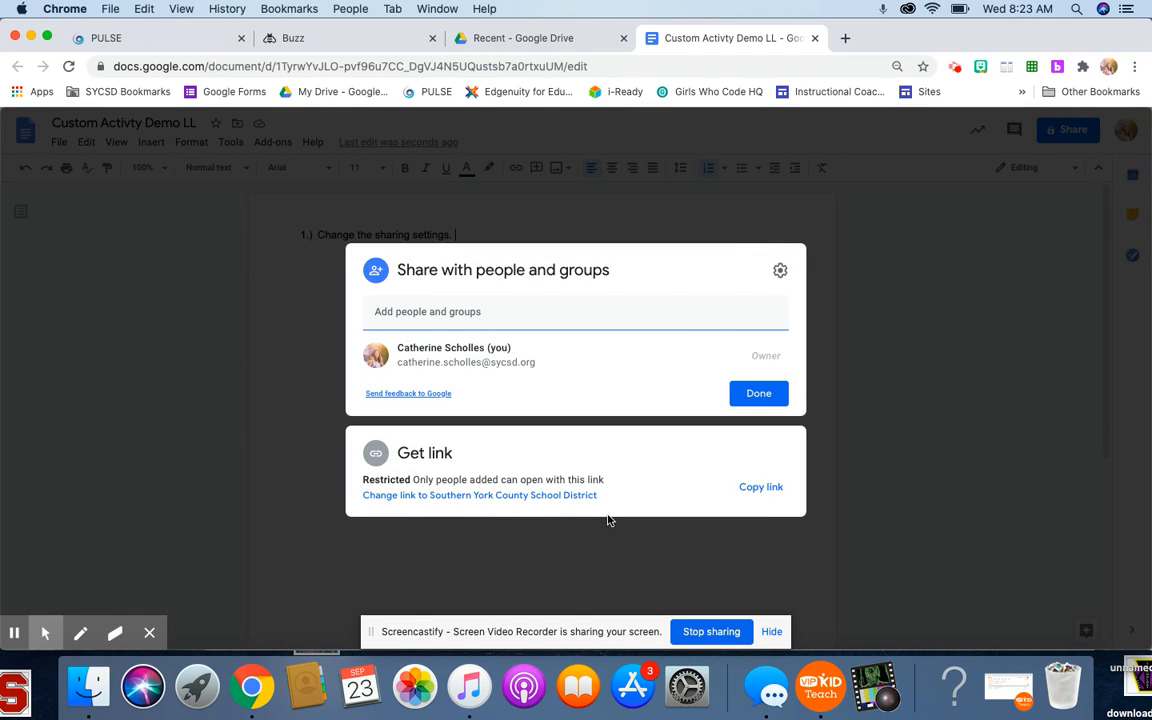
click(410, 479)
drag(410, 479, 364, 484)
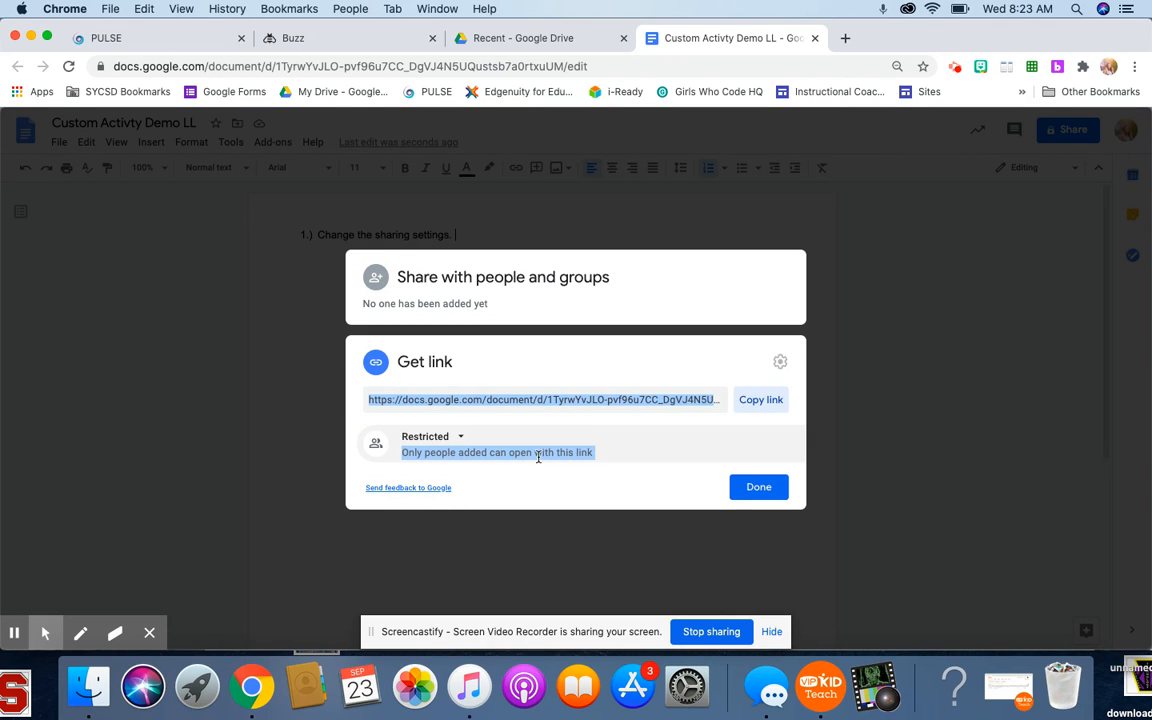
click(766, 485)
- Share the document by link with Southern York County School District and give the group Editor access
click(1055, 129)
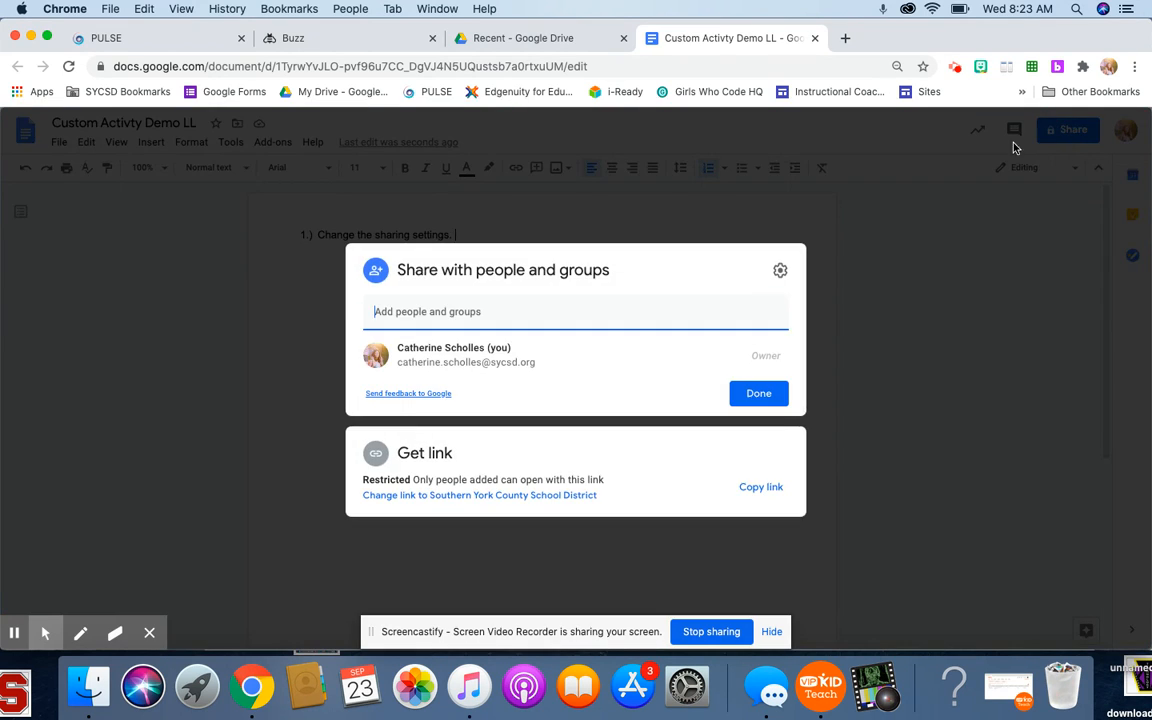
click(463, 494)
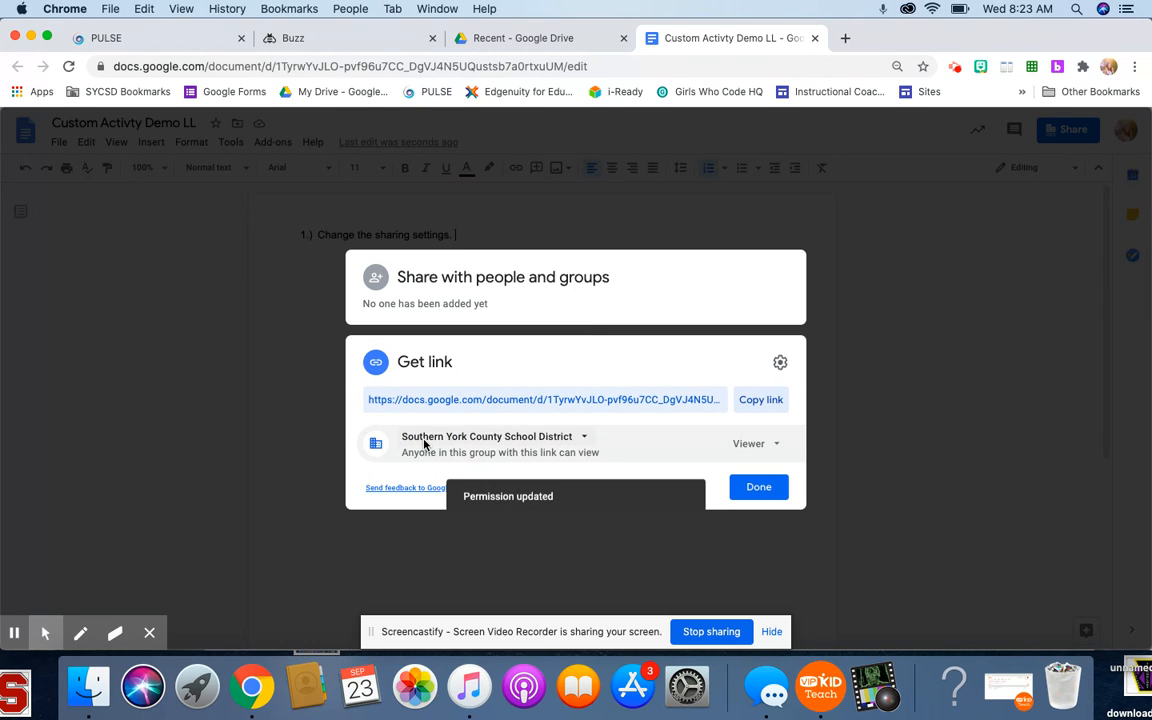
click(772, 446)
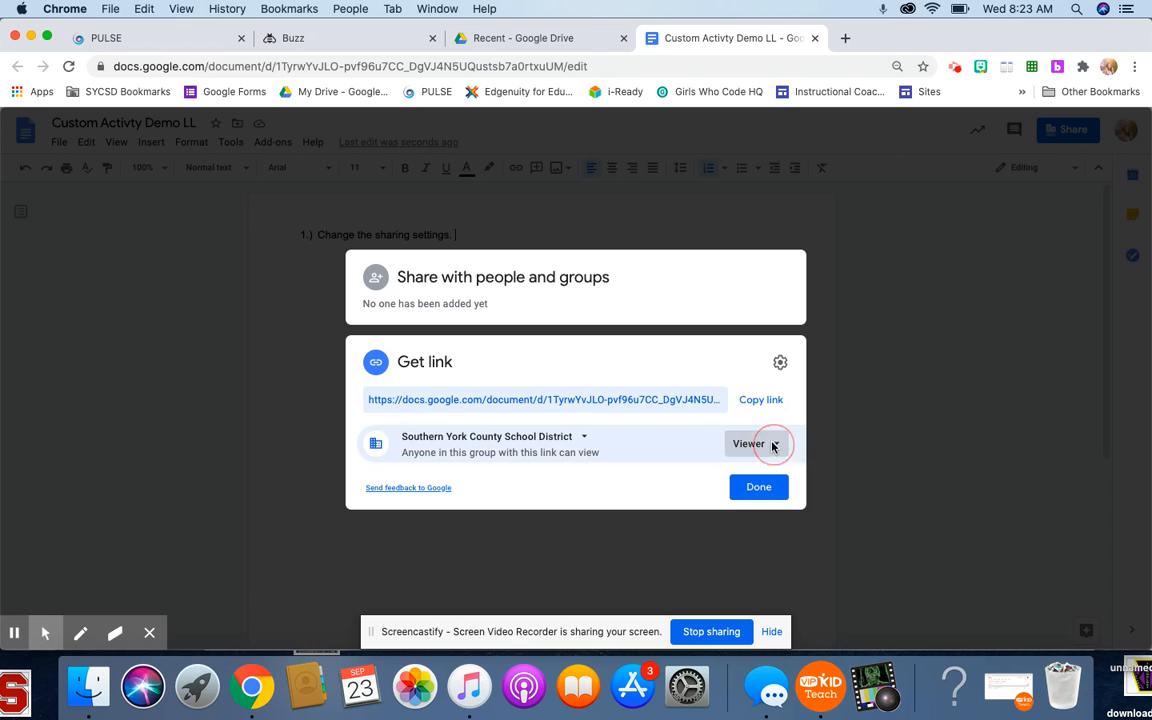
click(779, 548)
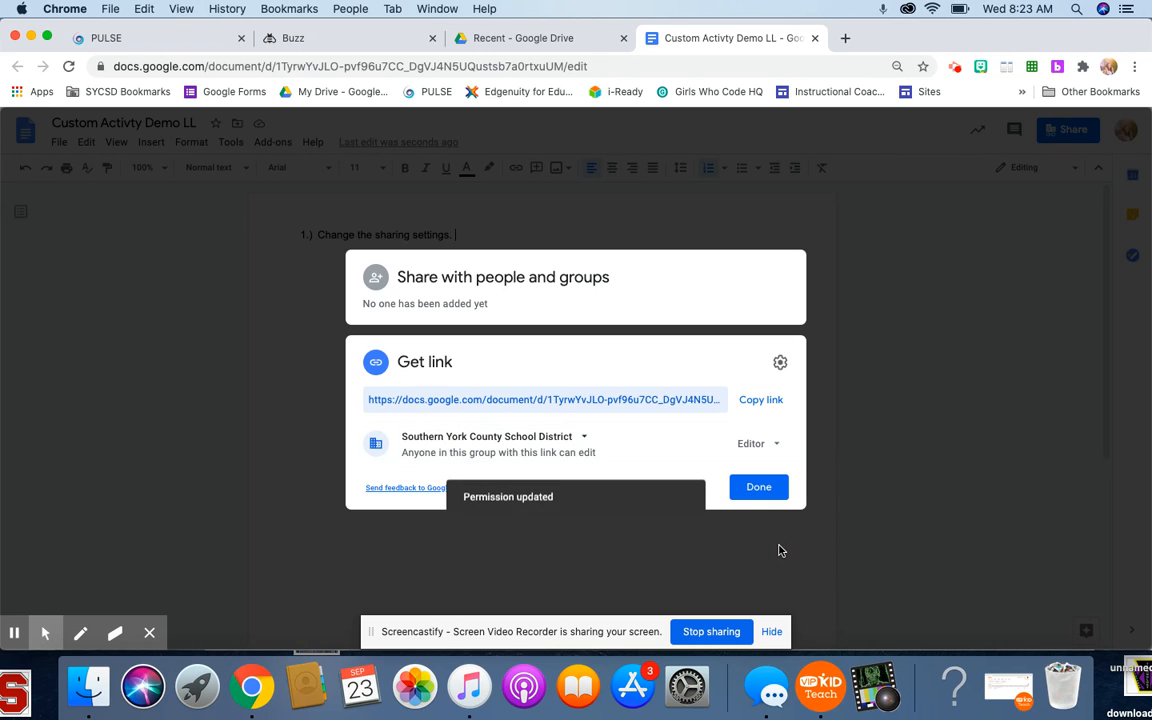
click(762, 490)
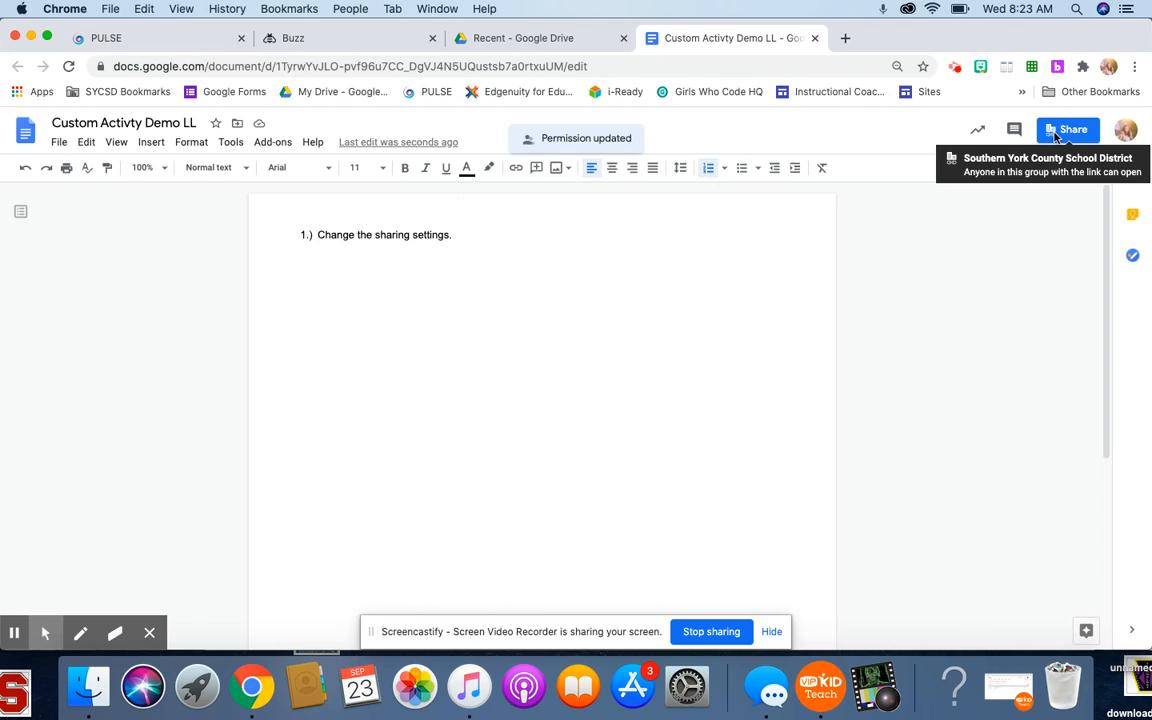
- Append "- SYCSD can edit" to the first list item in the document
click(850, 214)
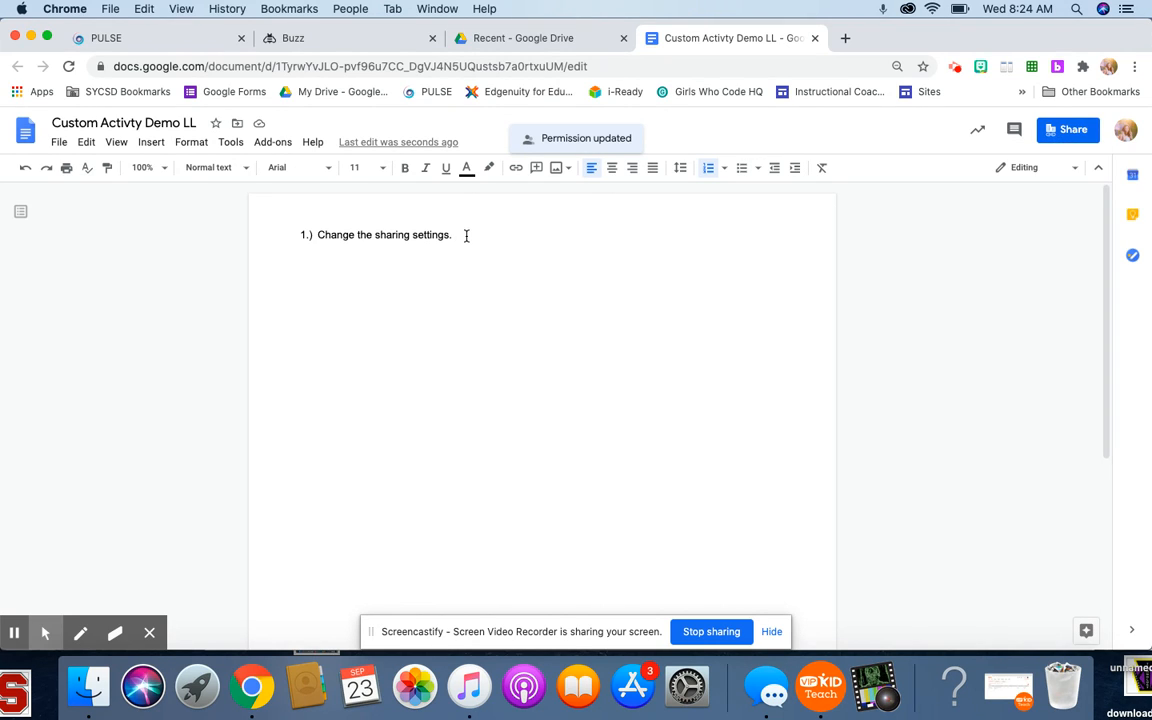
text(- SYCSD can de)
- Replace "edit" at the end of the document's URL with "copy" and copy the entire address
click(617, 67)
key(Right)
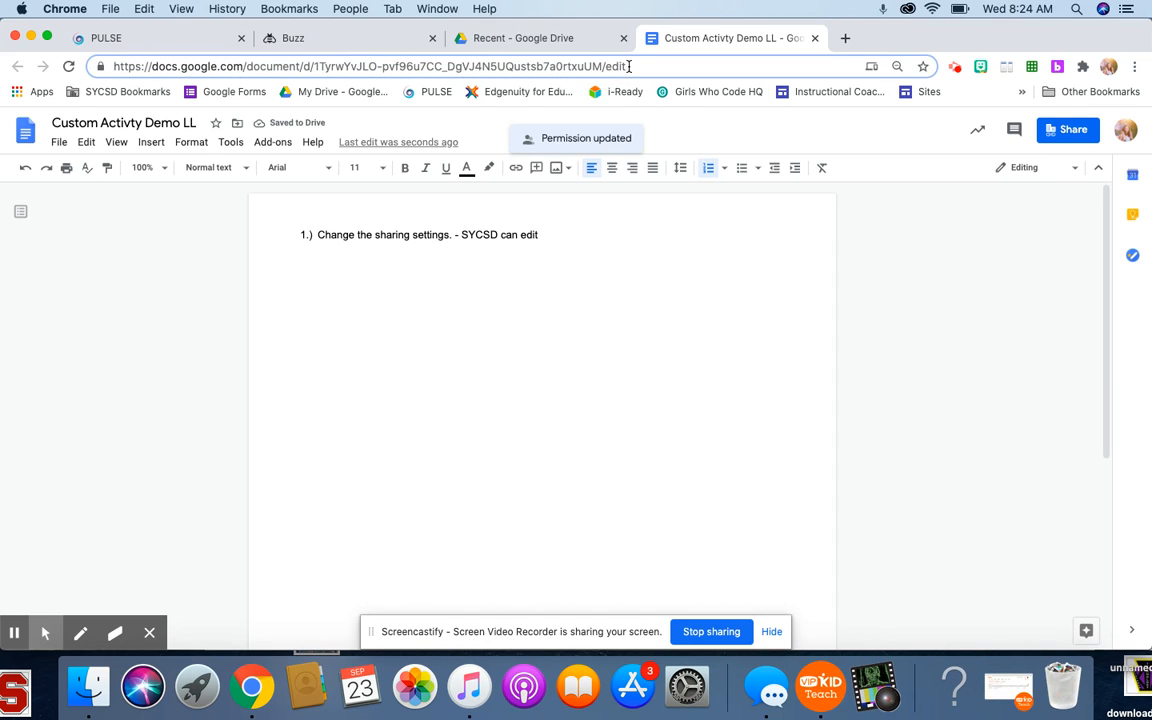
drag(629, 66, 607, 67)
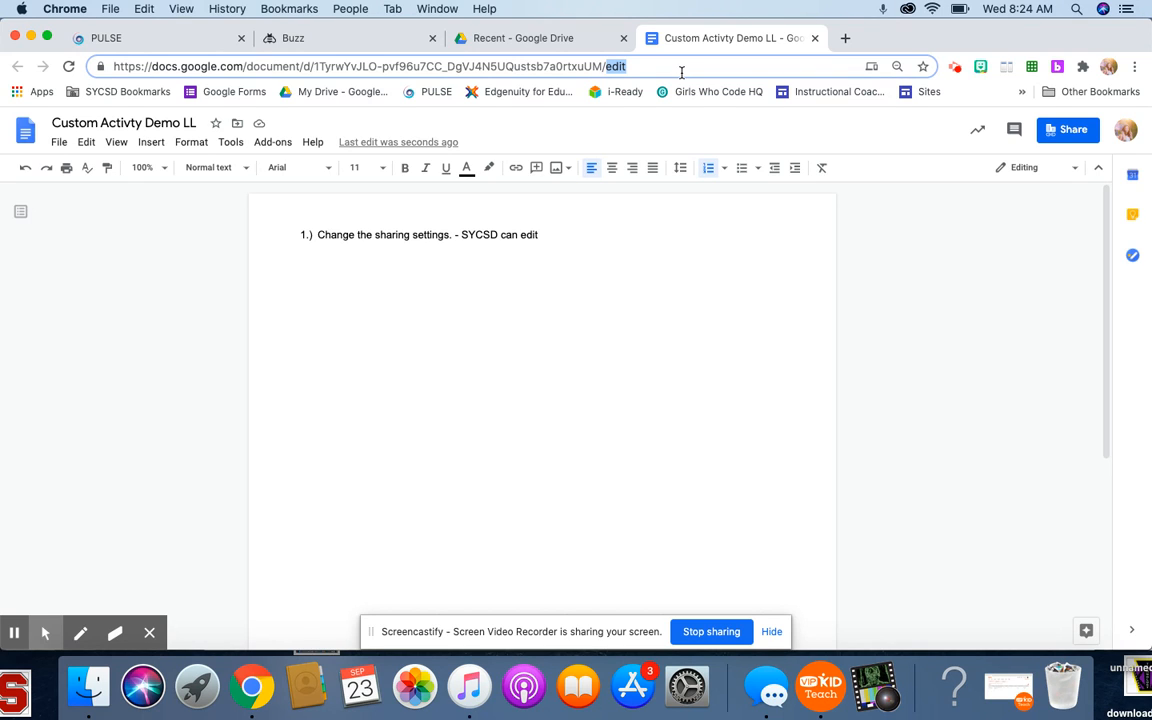
text(copy)
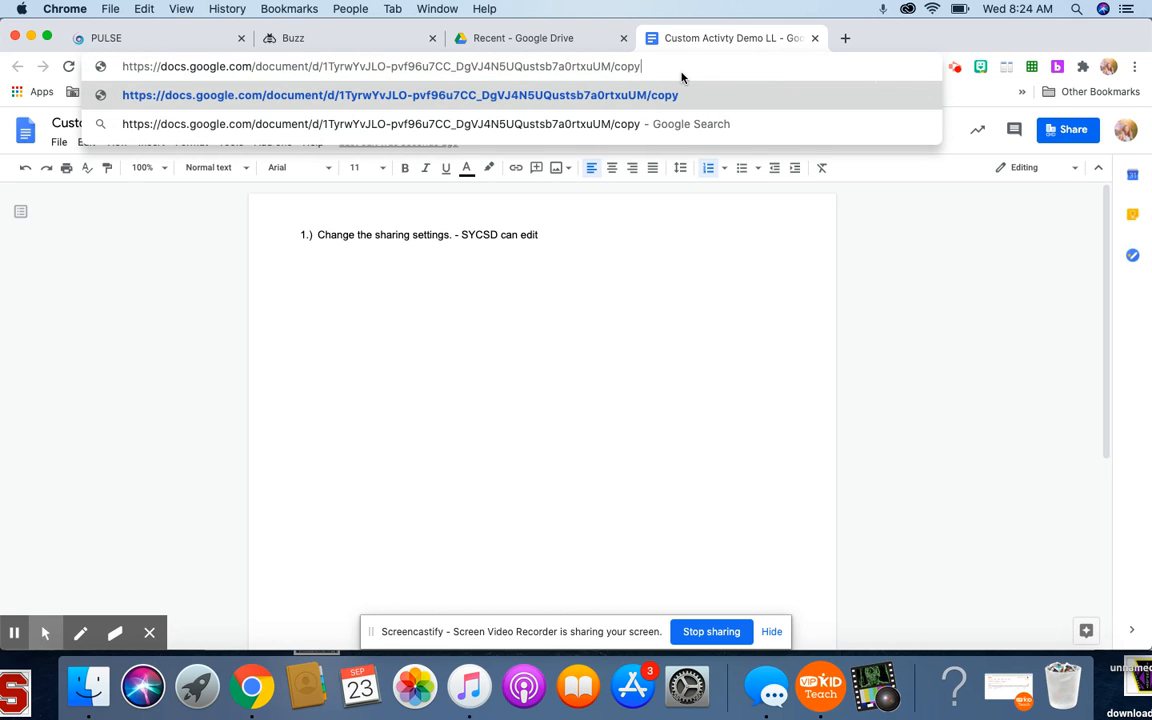
drag(681, 72, 139, 70)
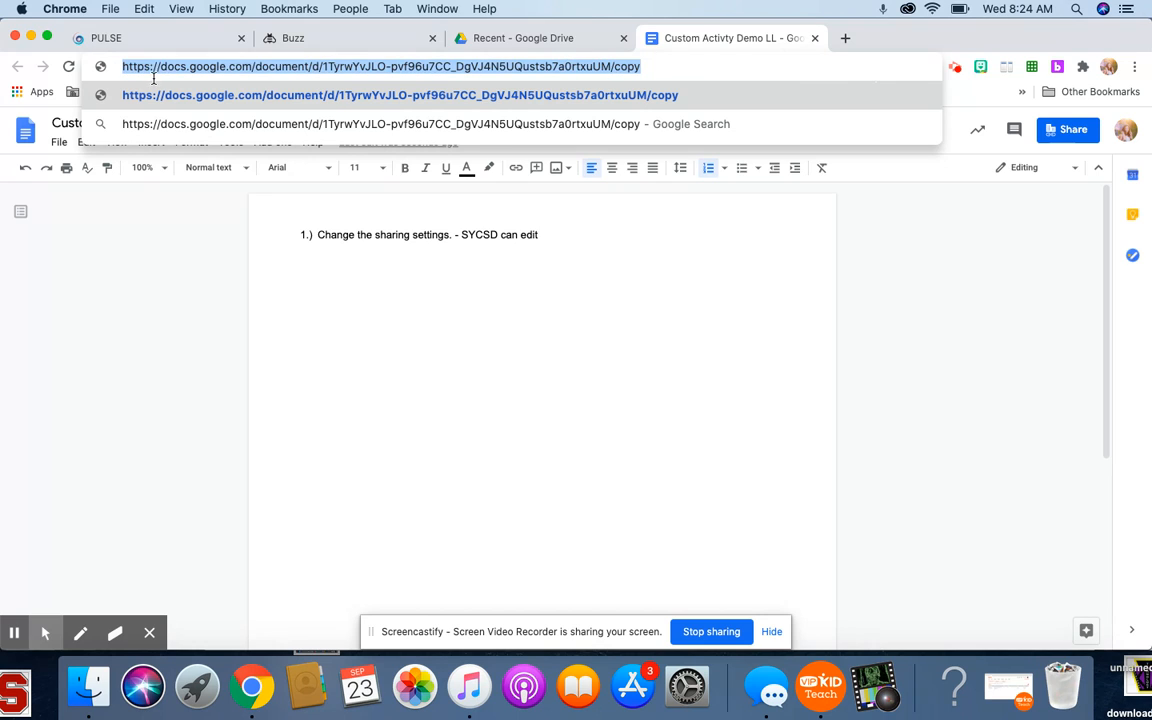
right_click(175, 67)
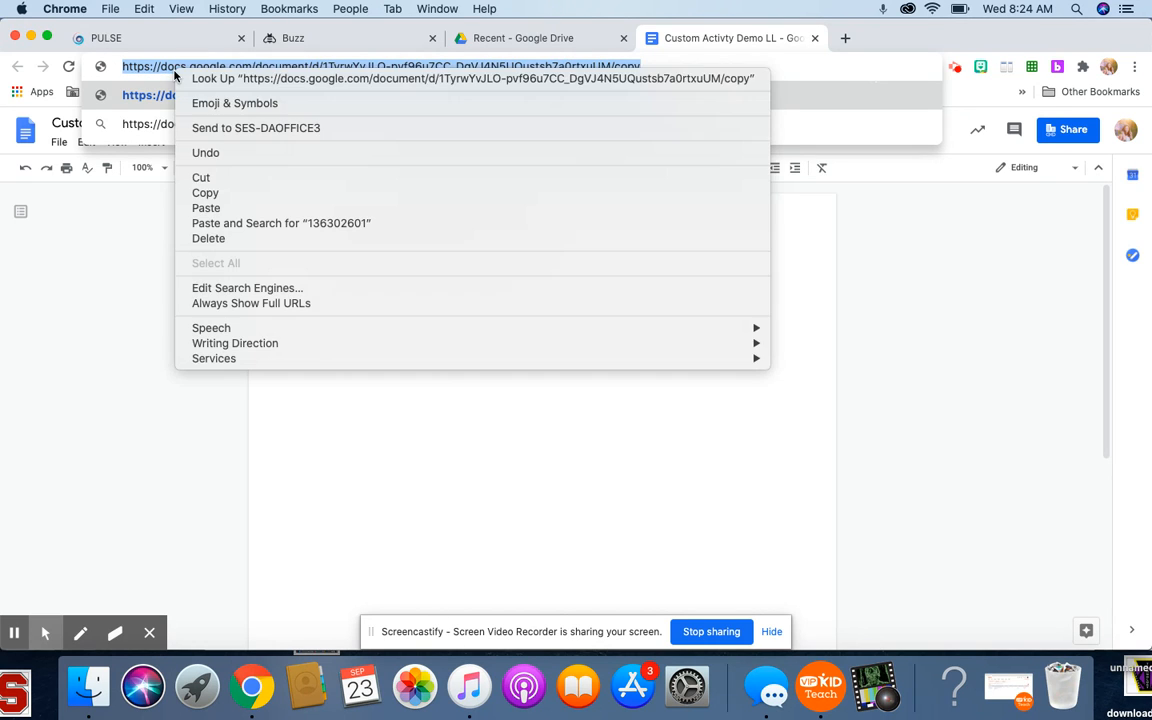
click(208, 192)
- Switch back to Buzz, paste the copied link as the activity's website URL, and enable Popup in a new window
click(327, 42)
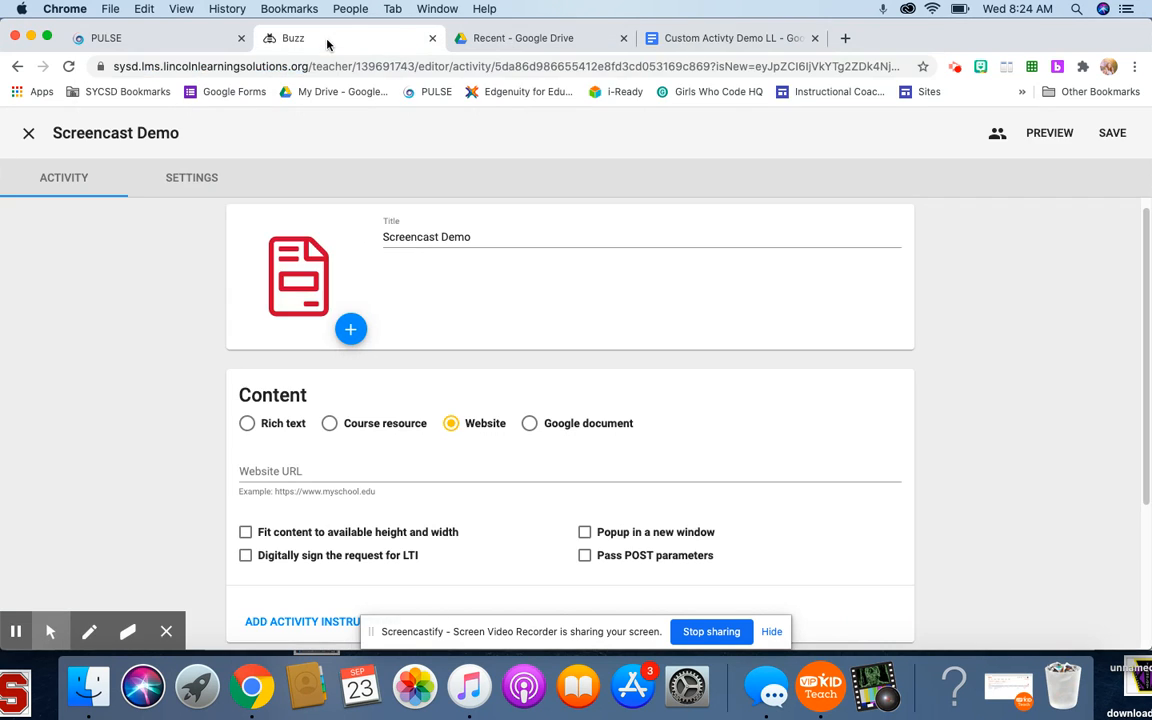
right_click(400, 464)
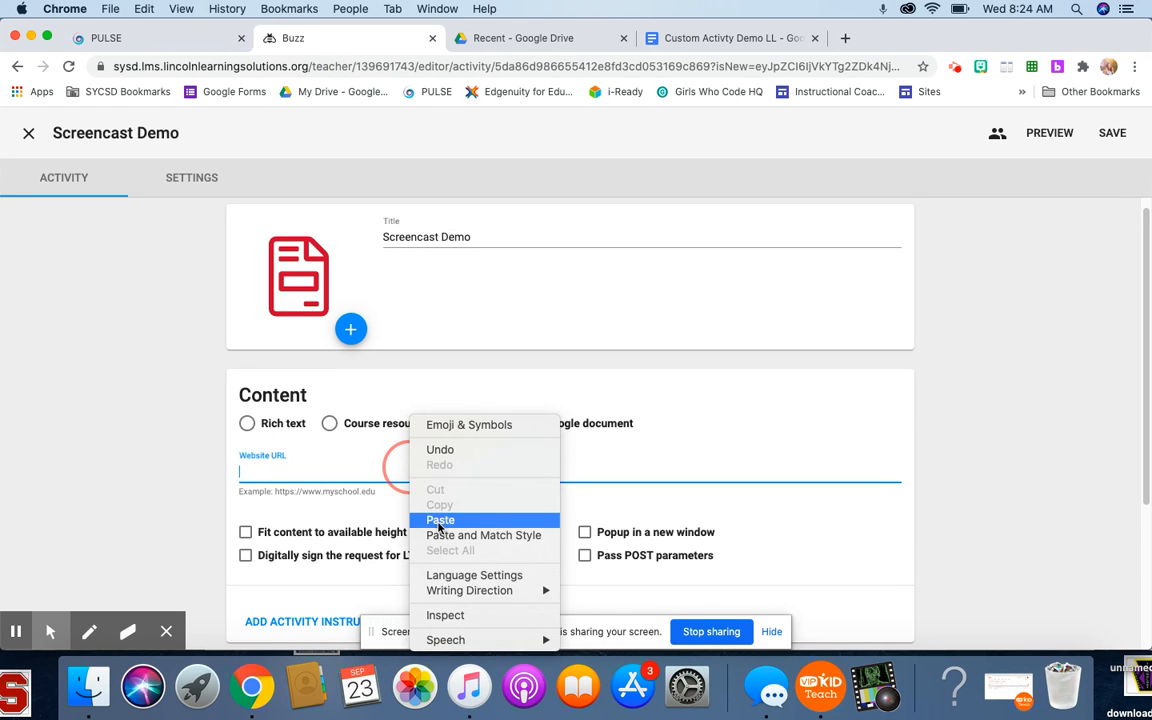
click(437, 518)
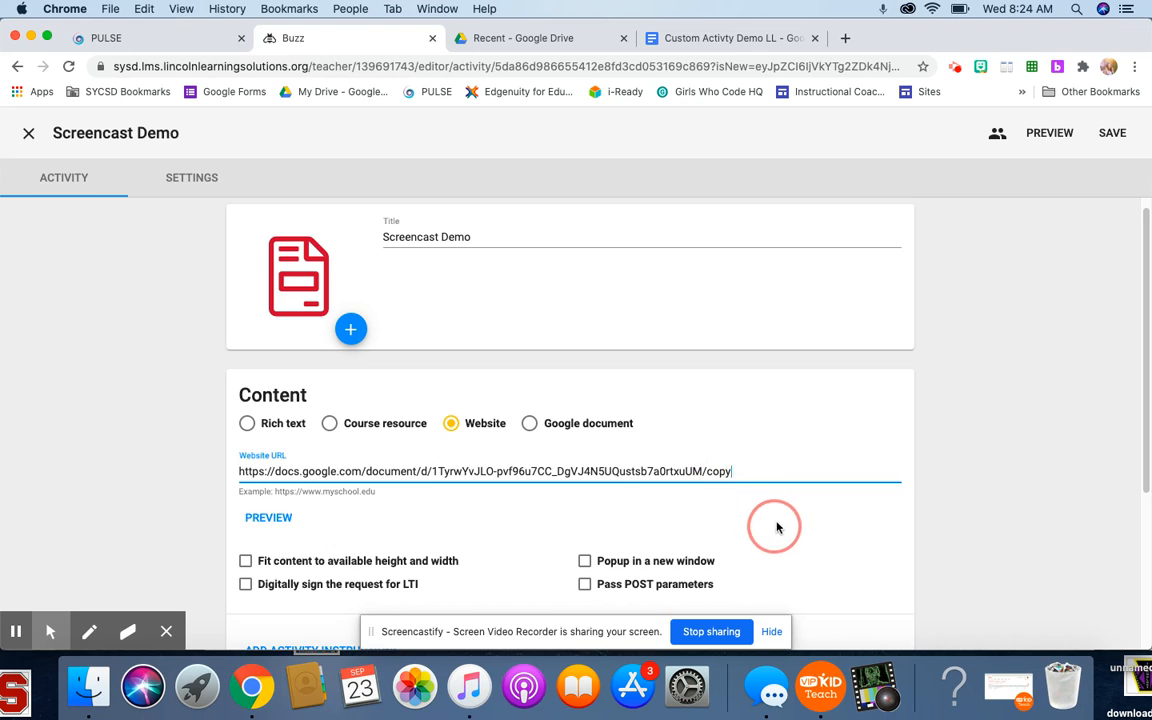
scroll(700, 530, down, 1)
click(586, 536)
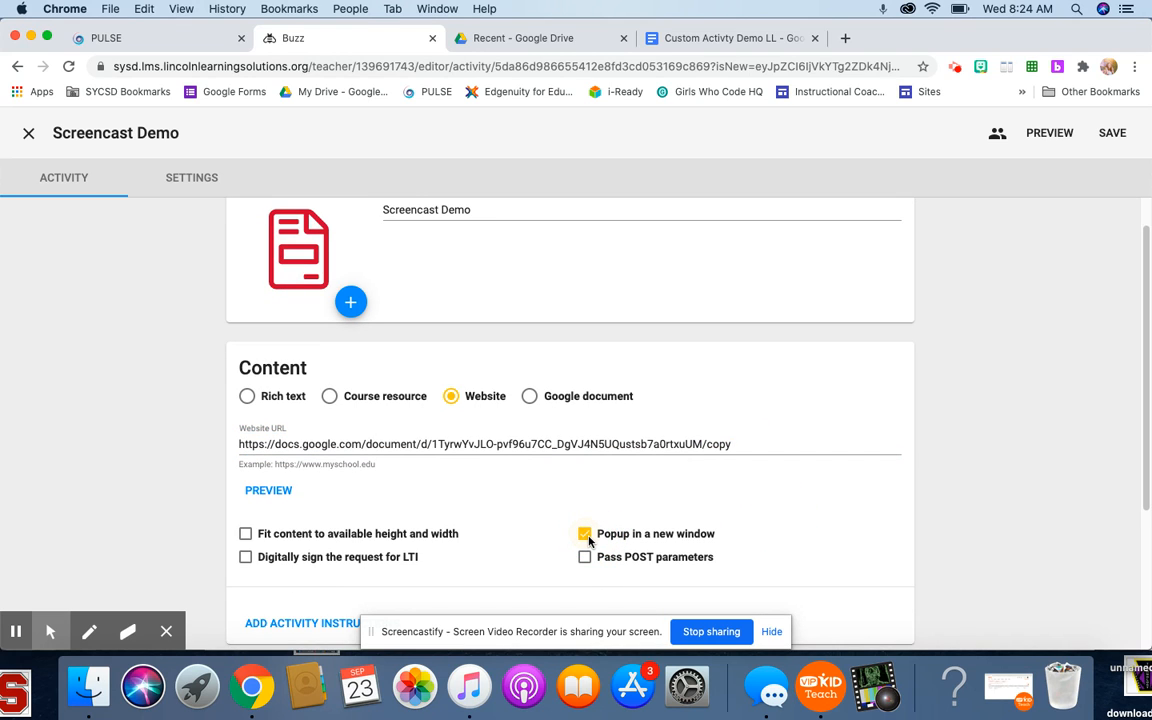
- Add activity instructions reading "Please complete the activity by clicking on the link below."
scroll(729, 463, down, 5)
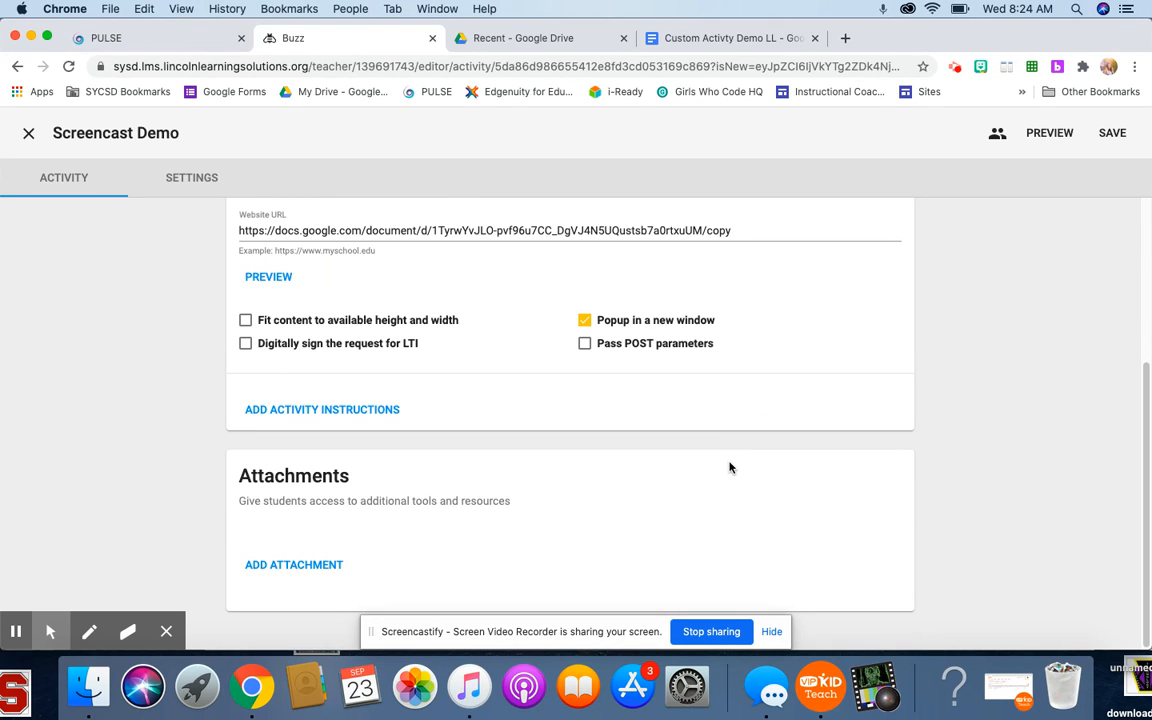
click(372, 412)
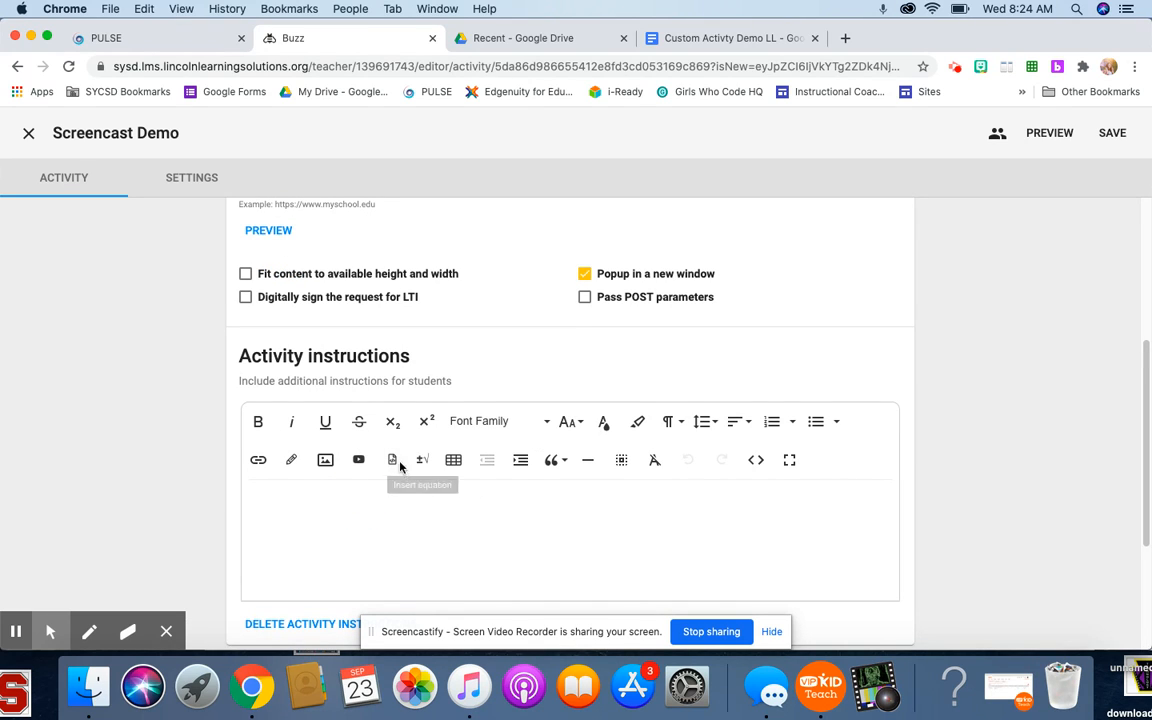
text(Please complete the activity by clicking on the link)
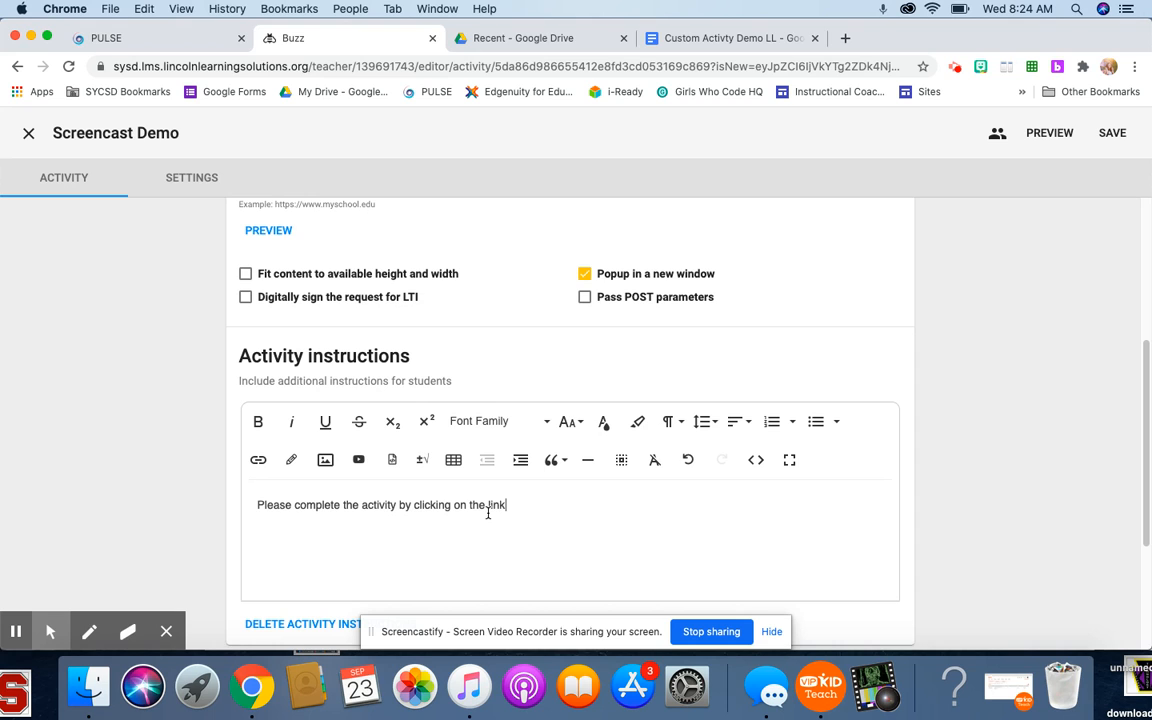
text( below.)
scroll(735, 557, down, 5)
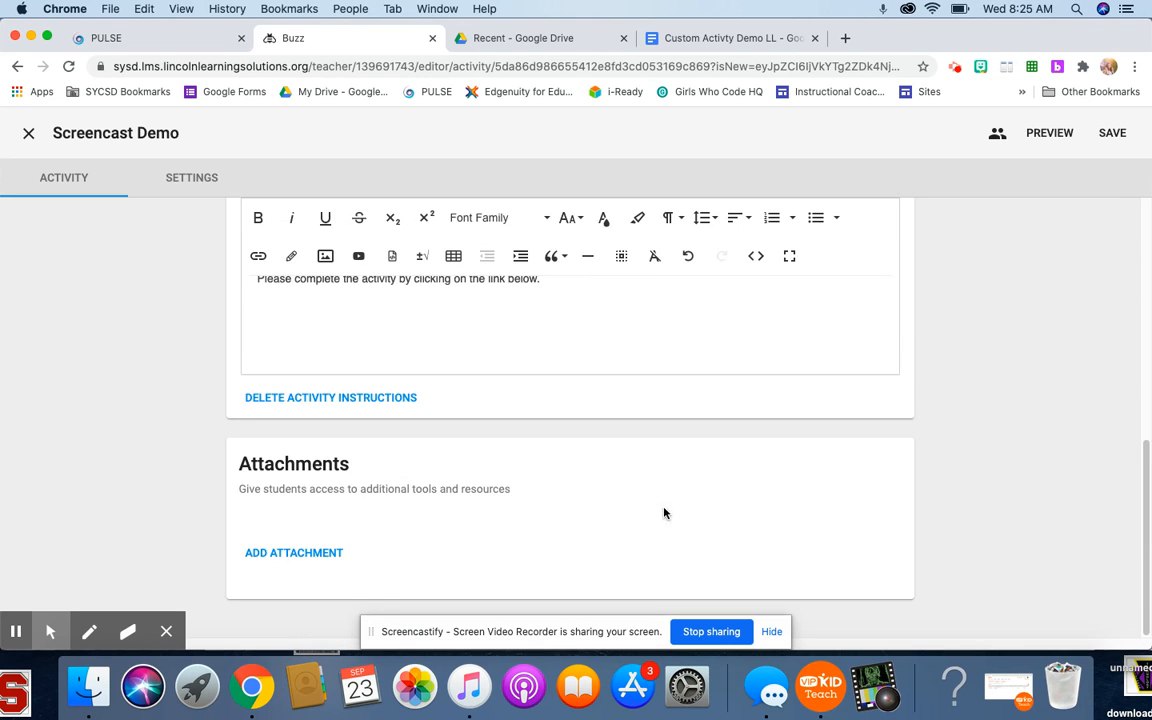
- In the activity settings, make the activity gradable with Single document as the submission type, and save the activity
scroll(679, 524, up, 10)
click(190, 178)
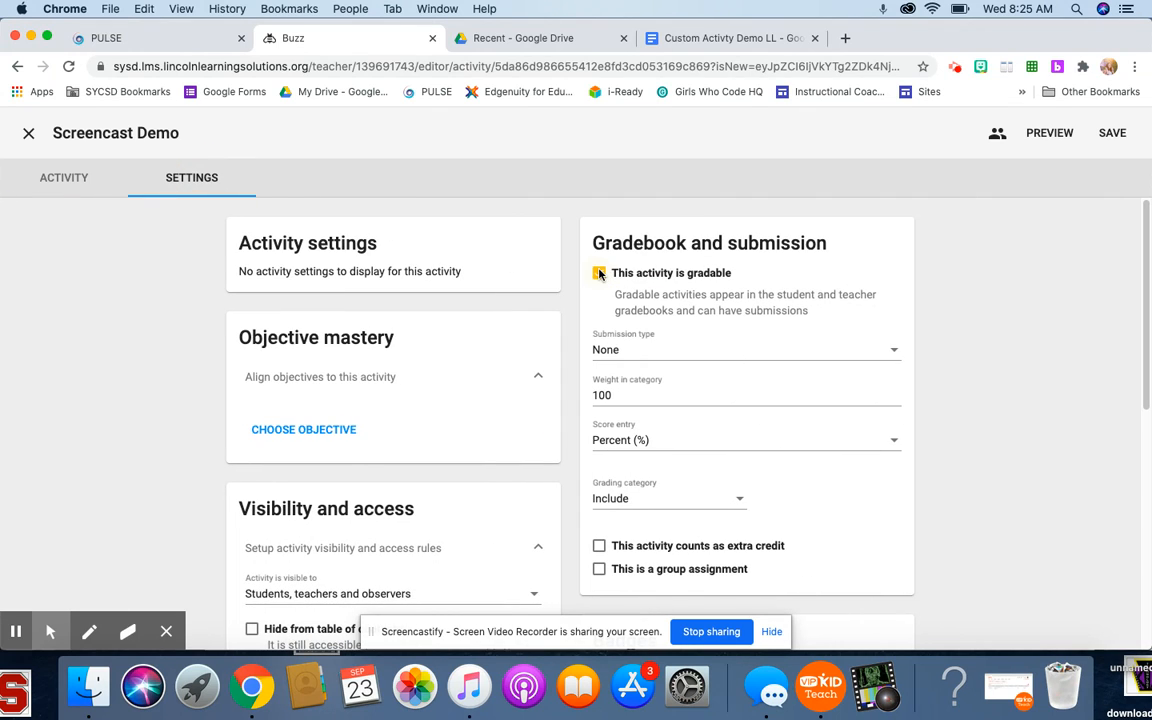
click(600, 274)
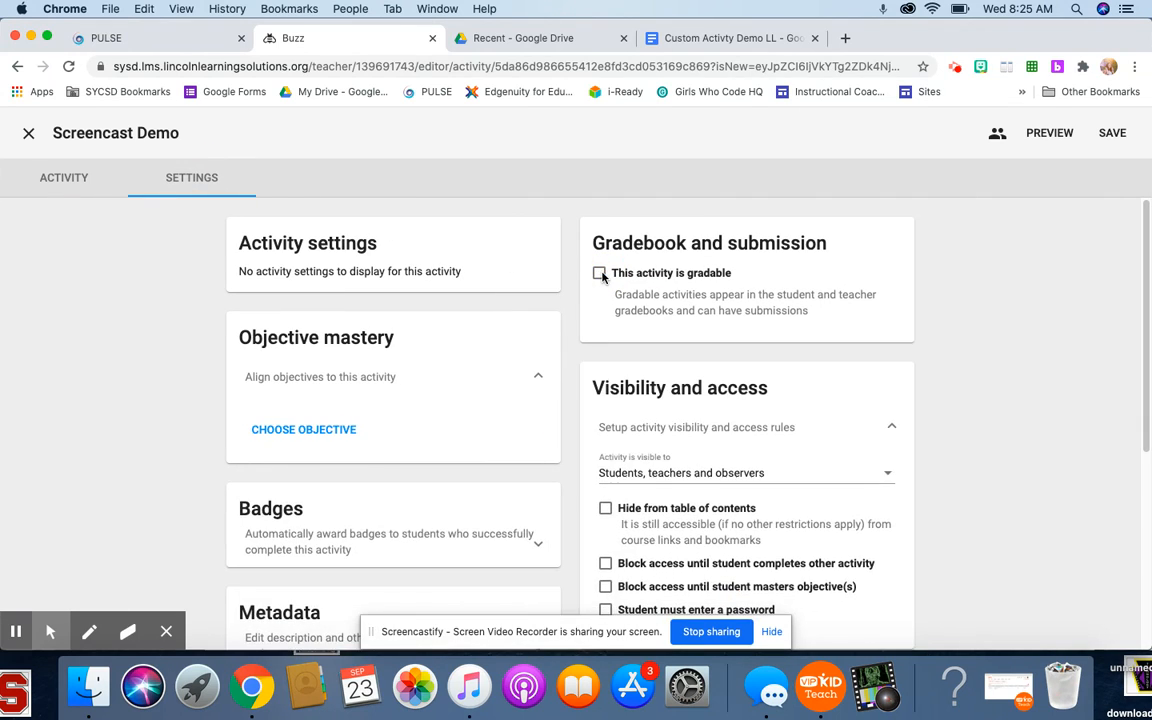
click(600, 274)
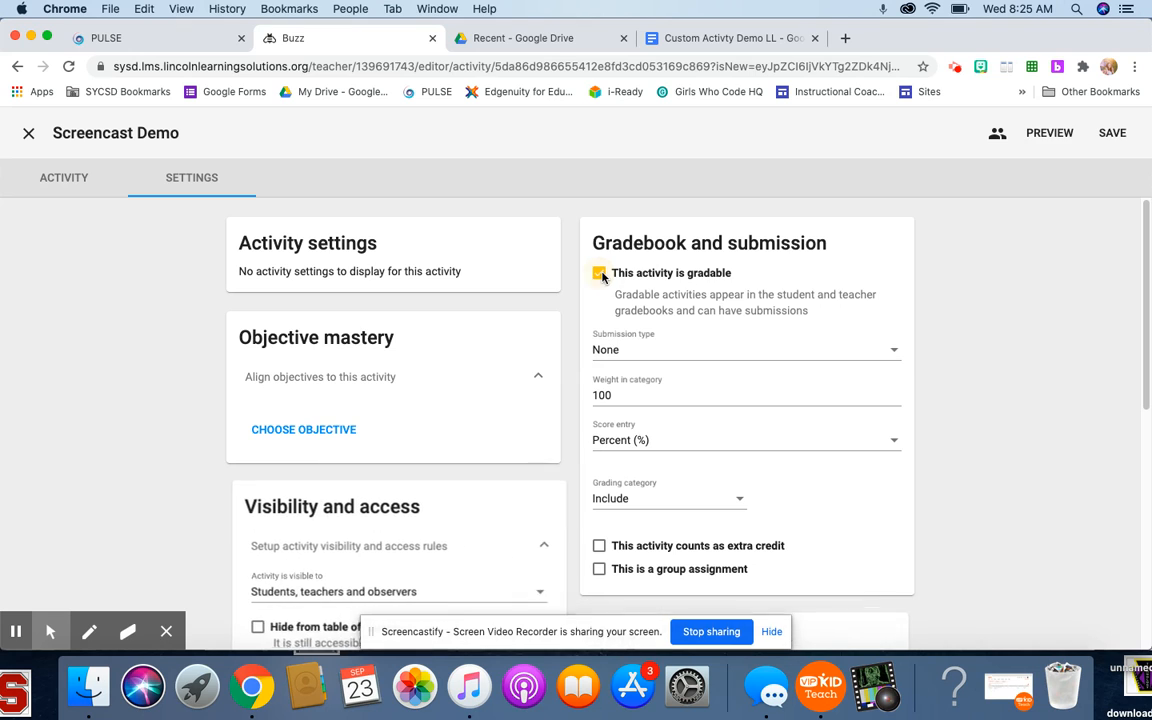
click(594, 350)
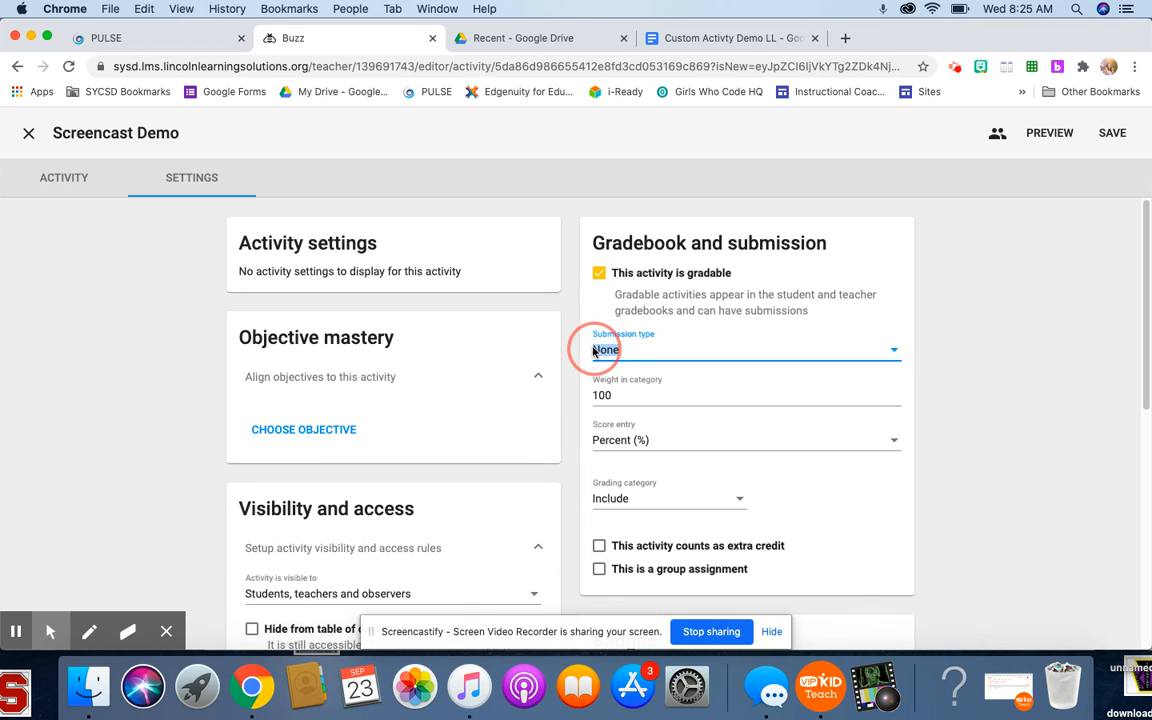
click(676, 386)
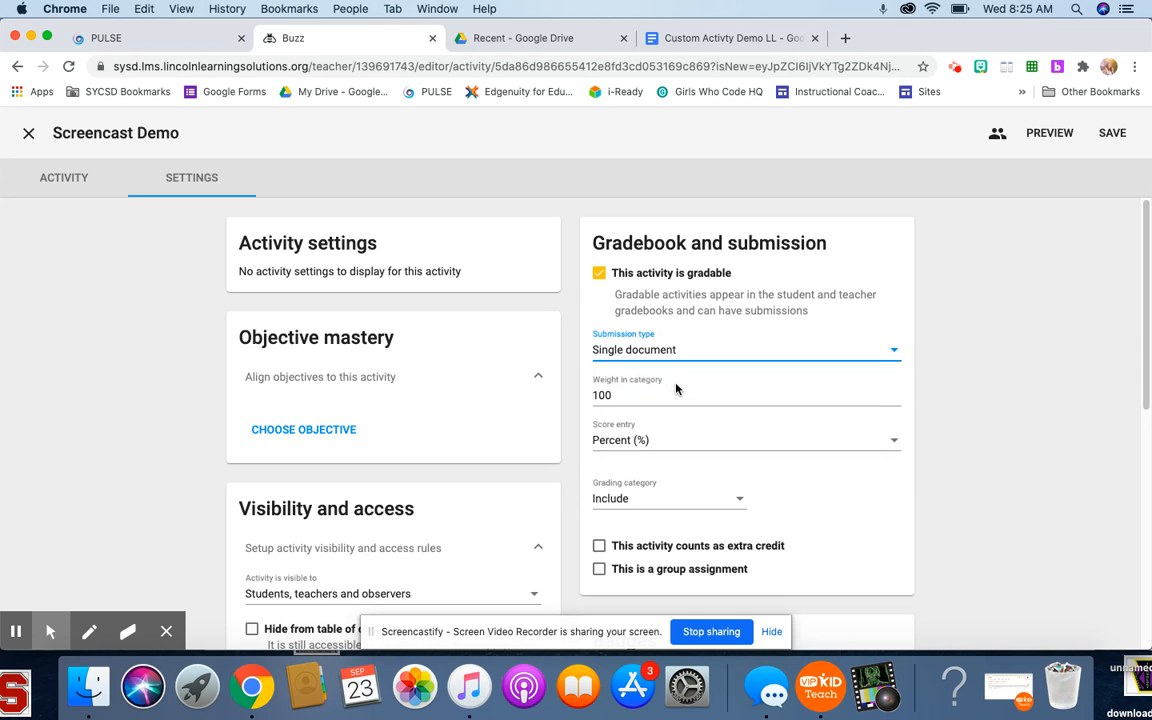
scroll(771, 420, down, 8)
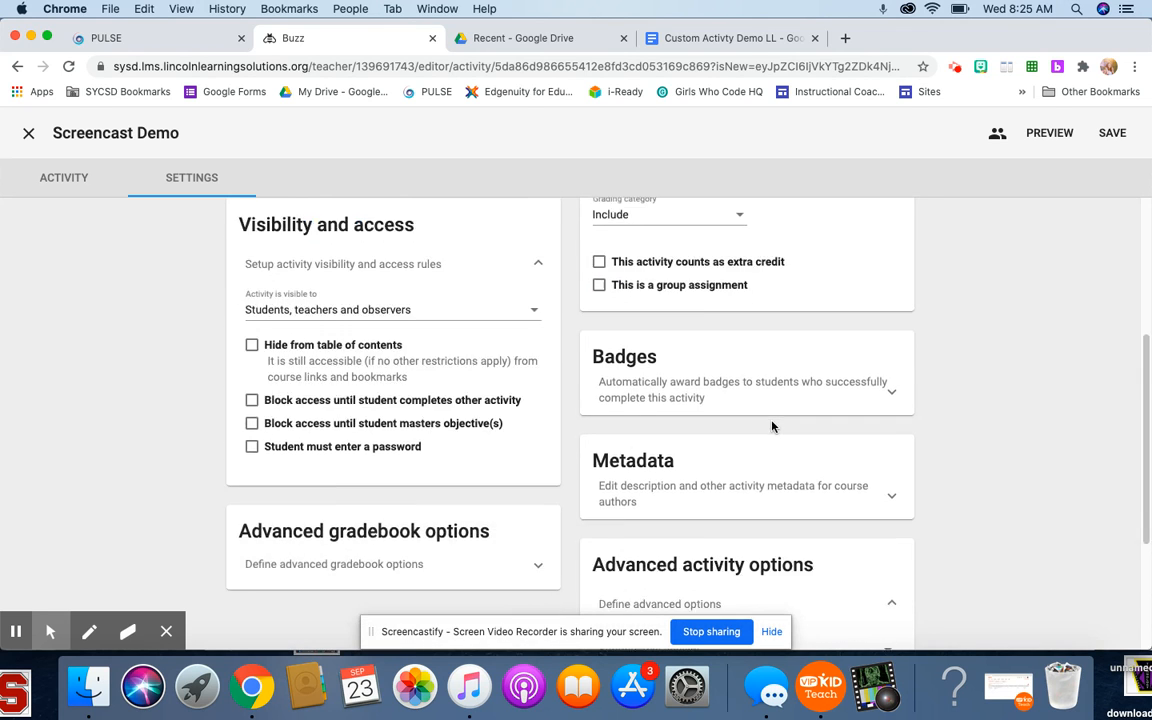
scroll(412, 413, down, 2)
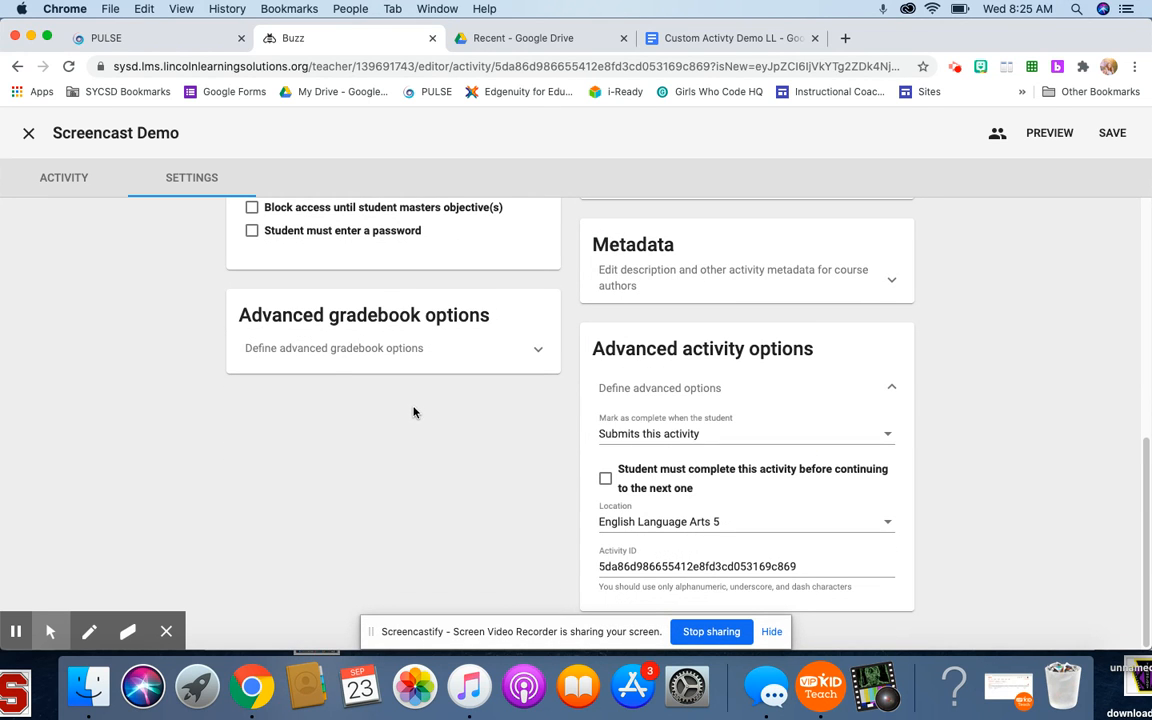
scroll(420, 344, up, 10)
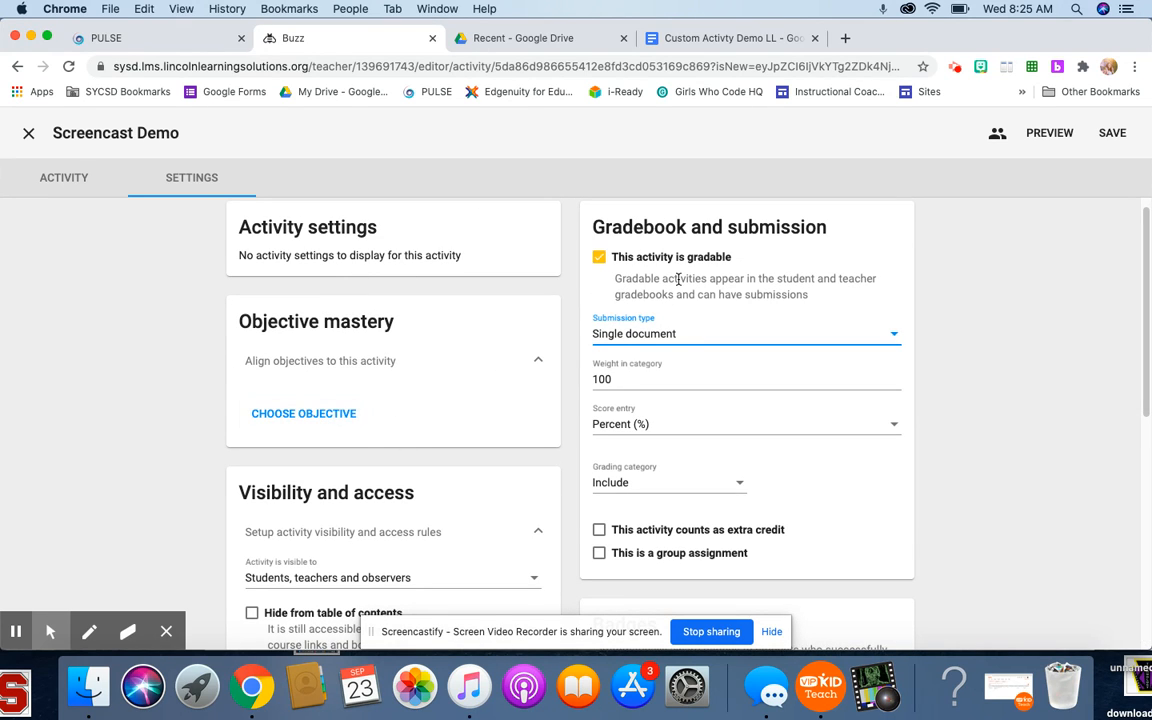
click(1111, 135)
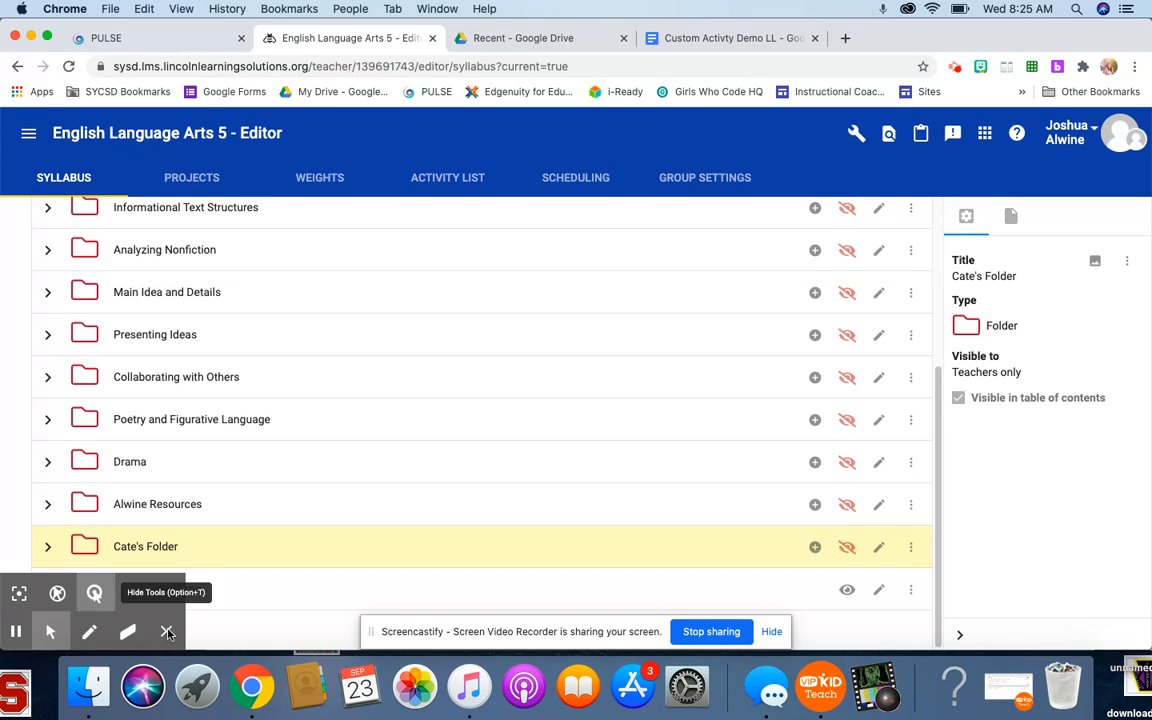
- Open the Screencast Demo activity from the syllabus as students see it and make a copy of the document through its link
click(92, 594)
click(211, 592)
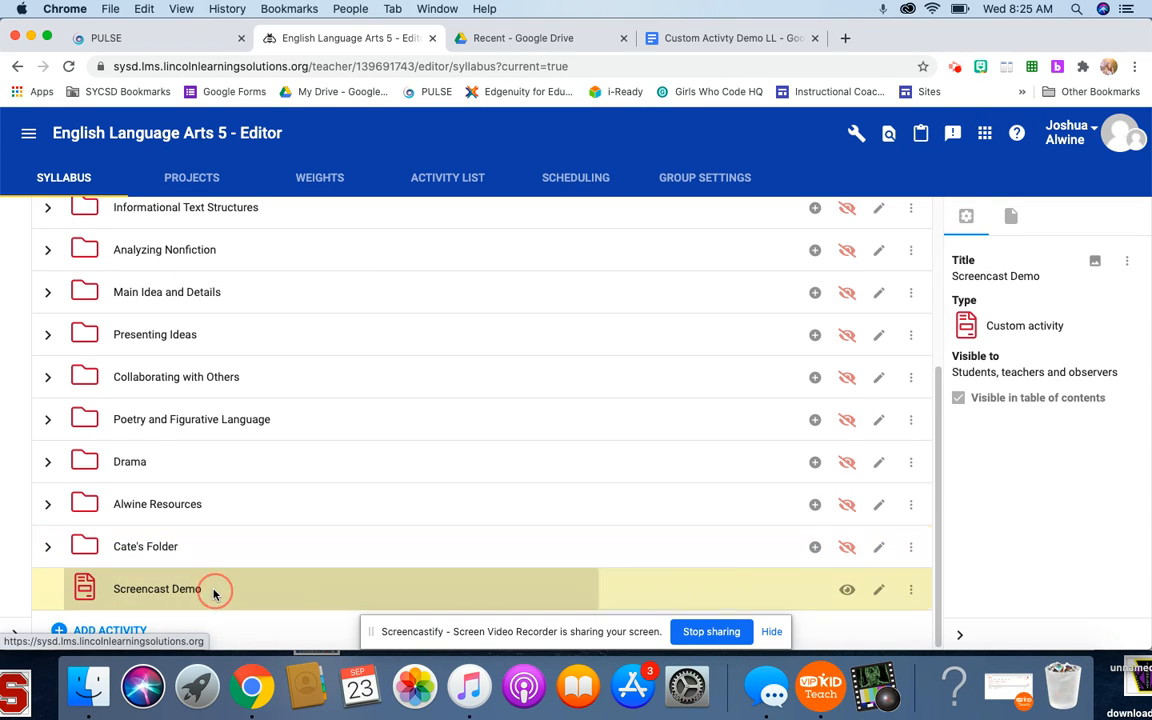
click(911, 592)
click(950, 354)
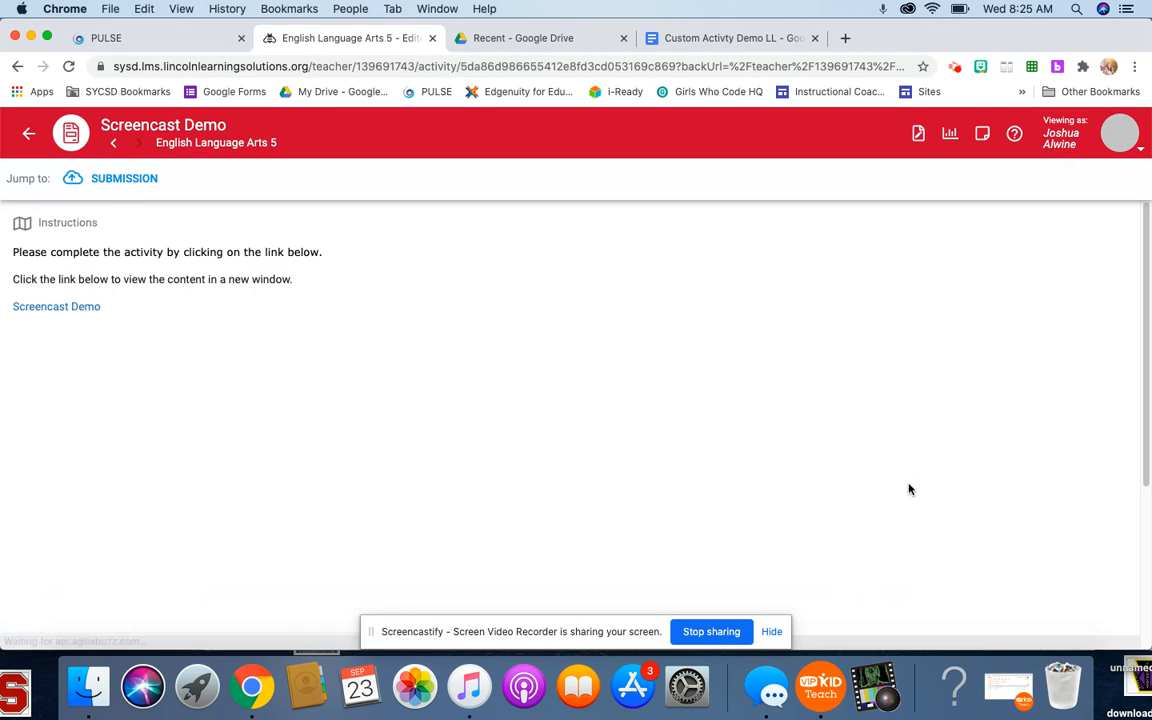
click(86, 313)
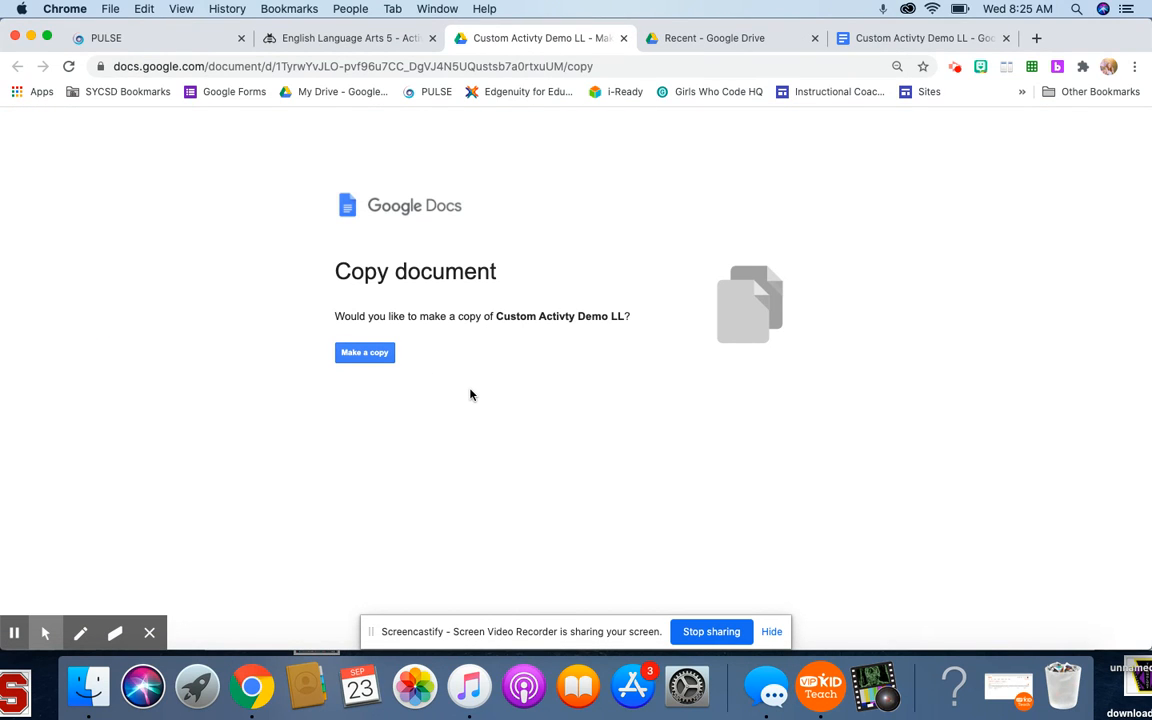
click(384, 353)
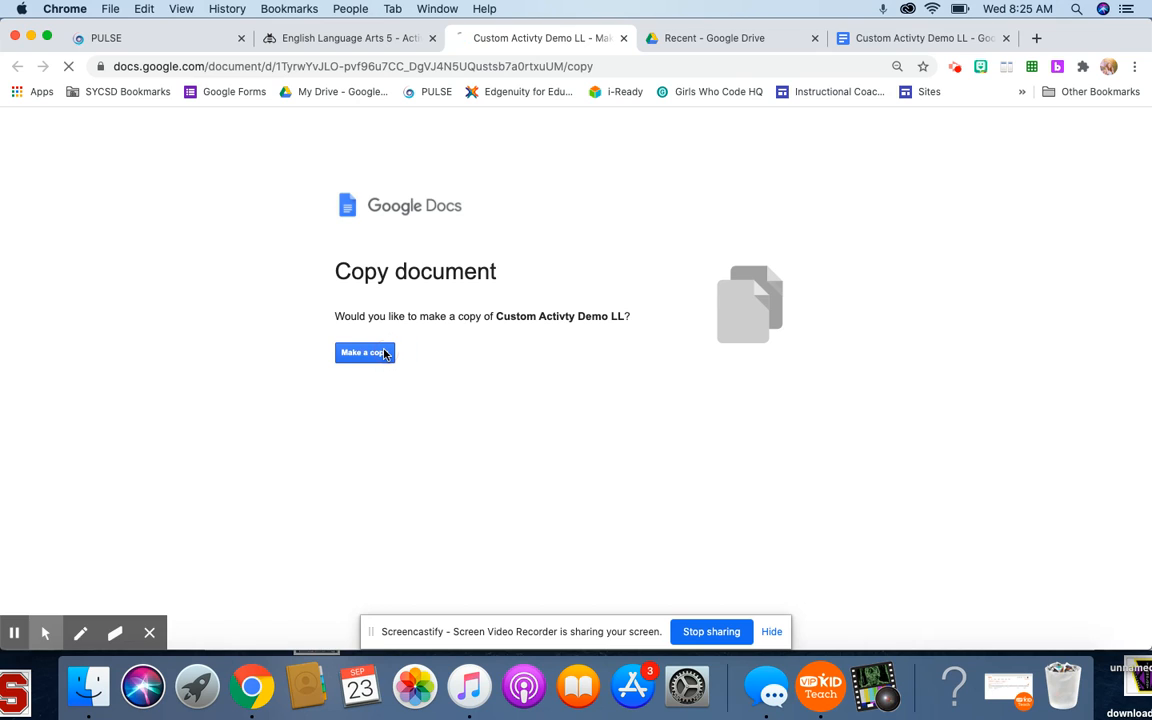